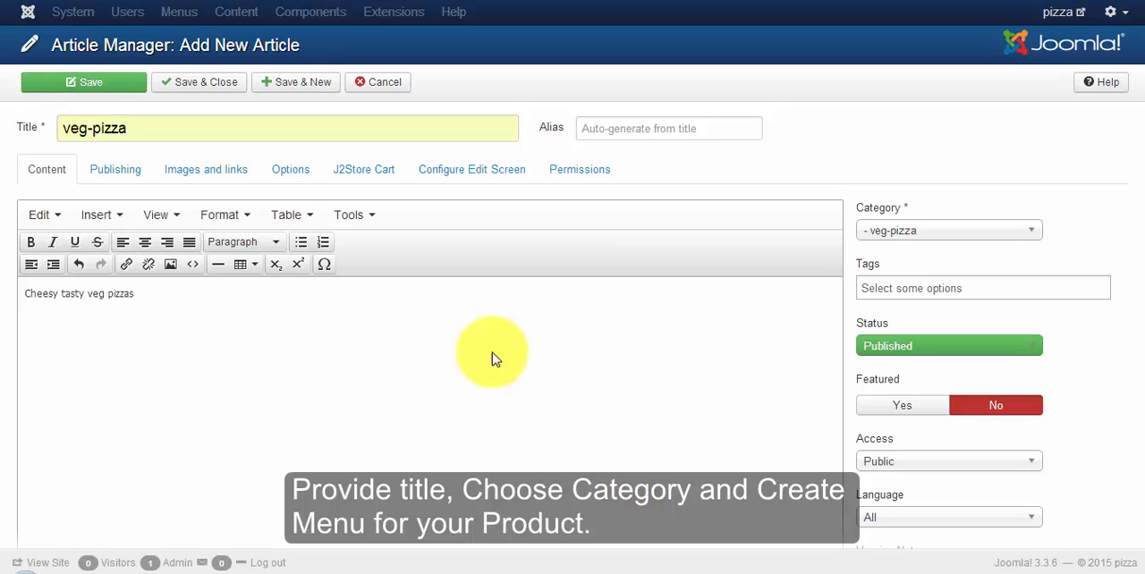
Step: Treat the veg-pizza article as a J2Store product of type Configurable and save it
left_click(382, 177)
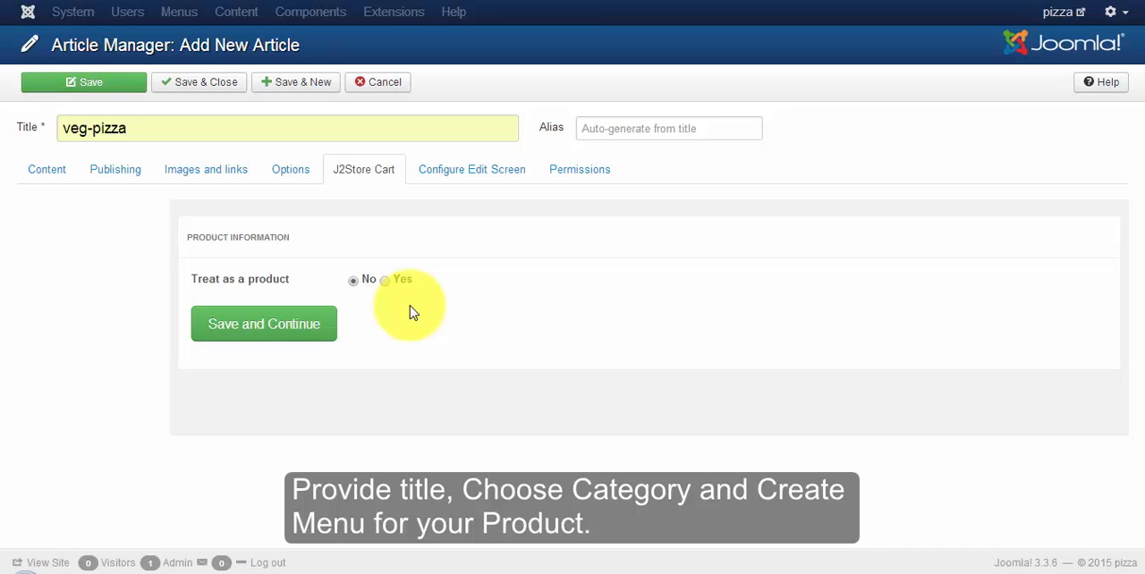
left_click(386, 281)
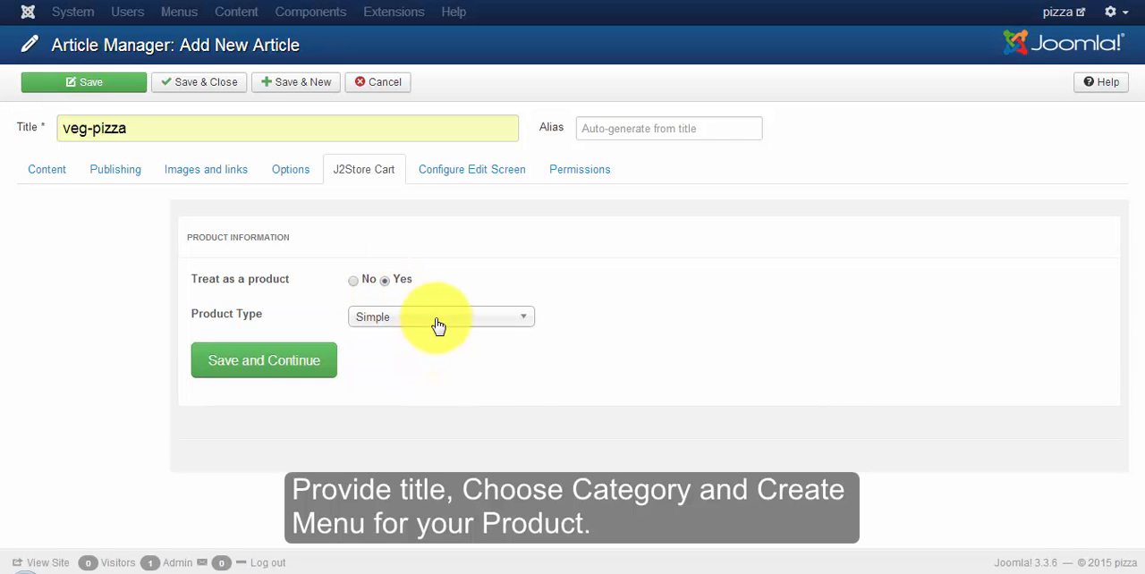
left_click(438, 318)
left_click(429, 381)
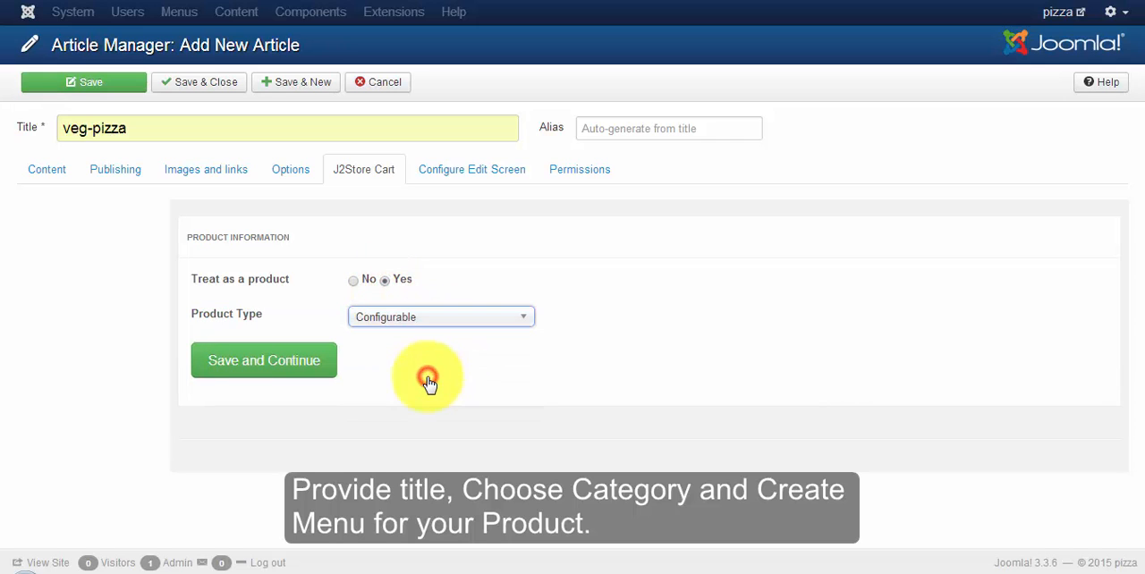
left_click(304, 361)
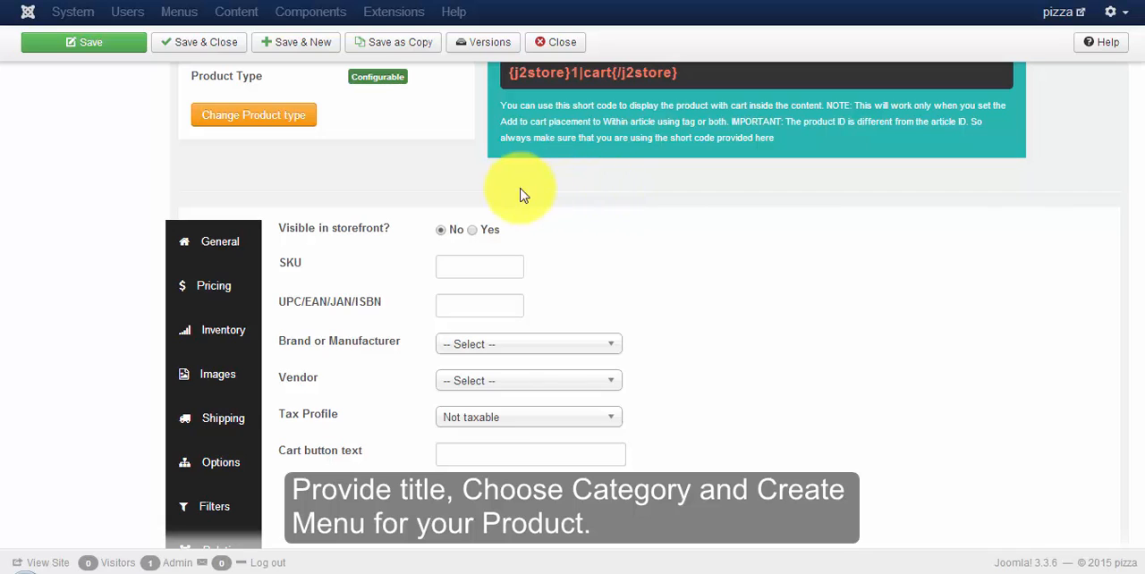
Step: Make the product visible in the storefront and set its SKU to 500
left_click(472, 230)
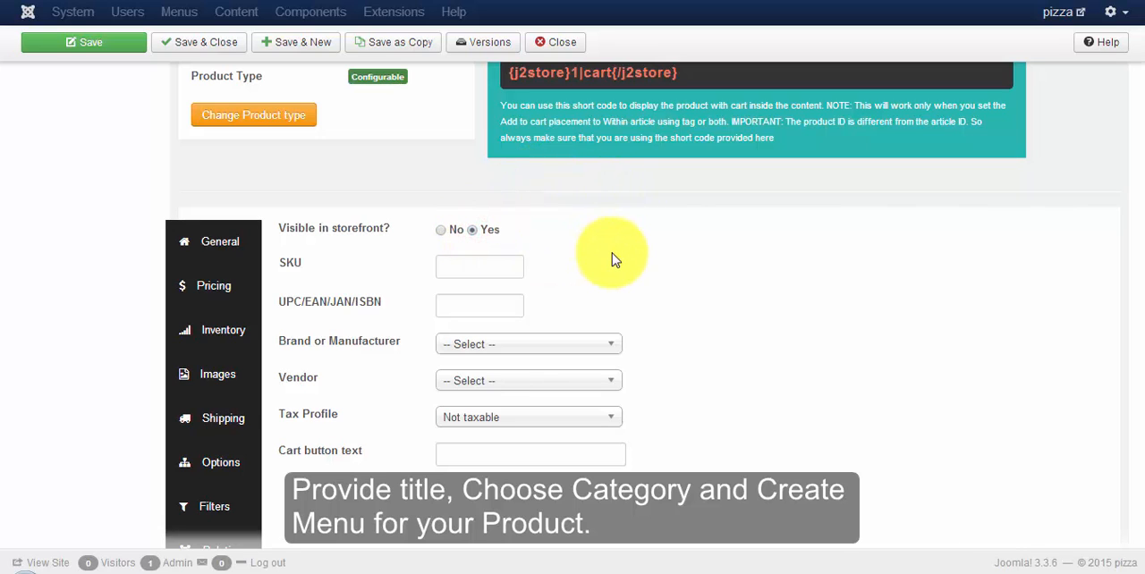
left_click(461, 264)
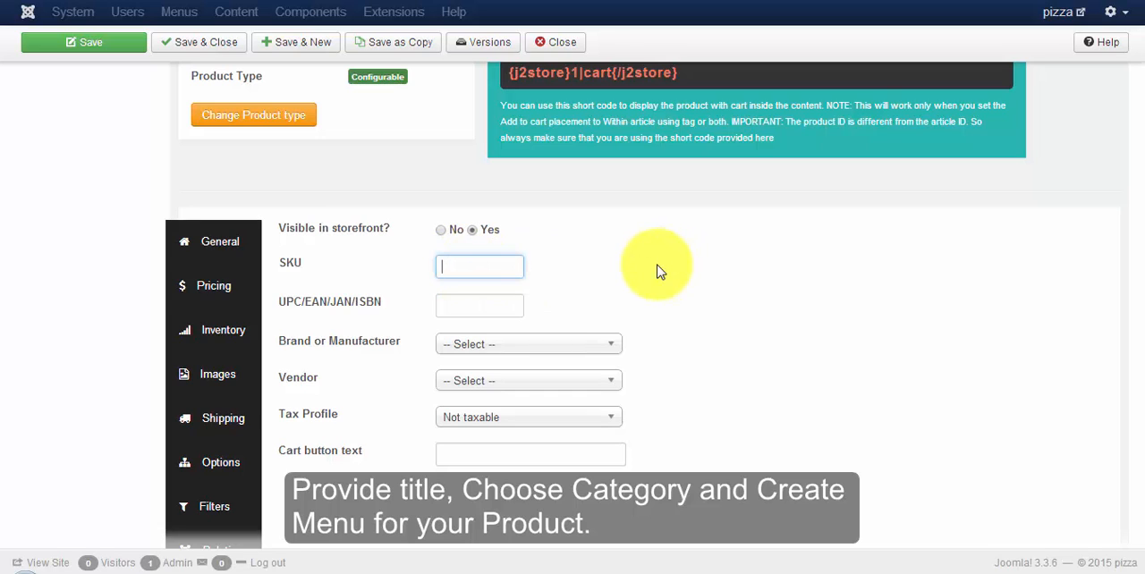
type("500")
Step: Set the product's regular price to 400
left_click(185, 290)
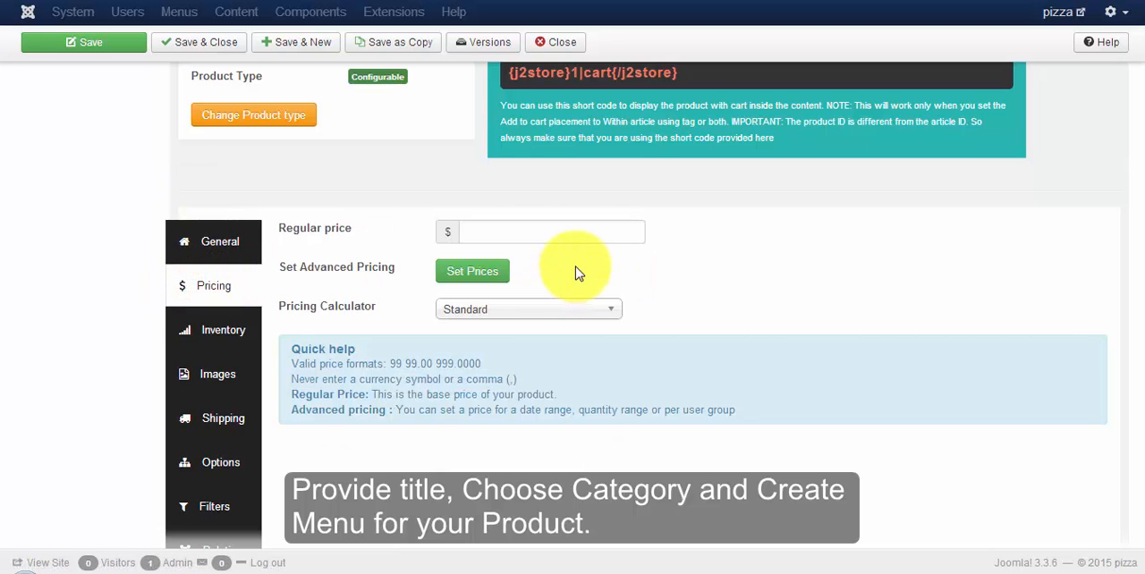
left_click(501, 237)
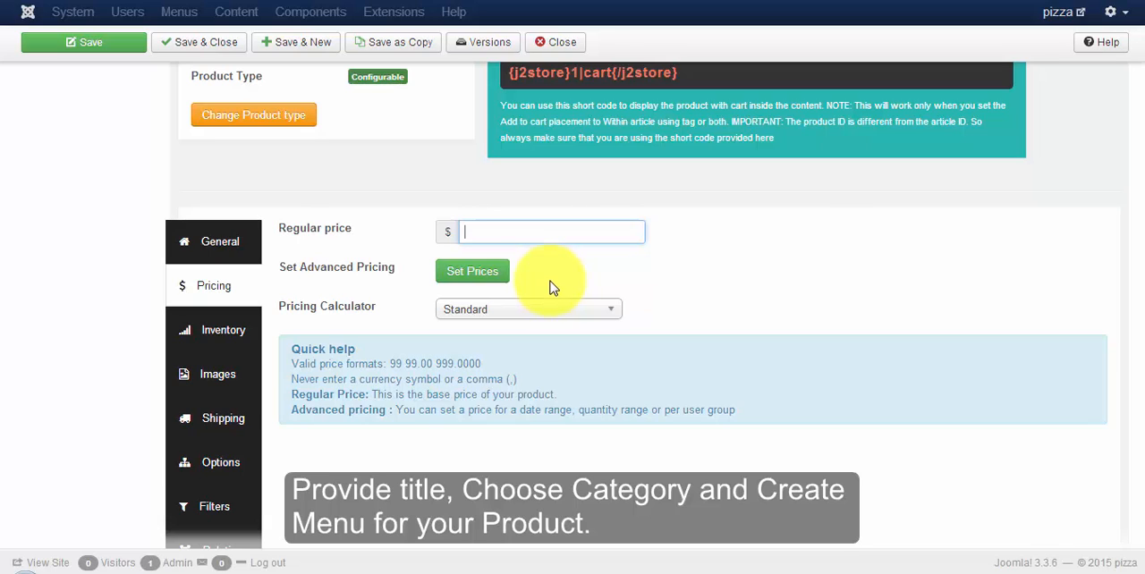
type("400")
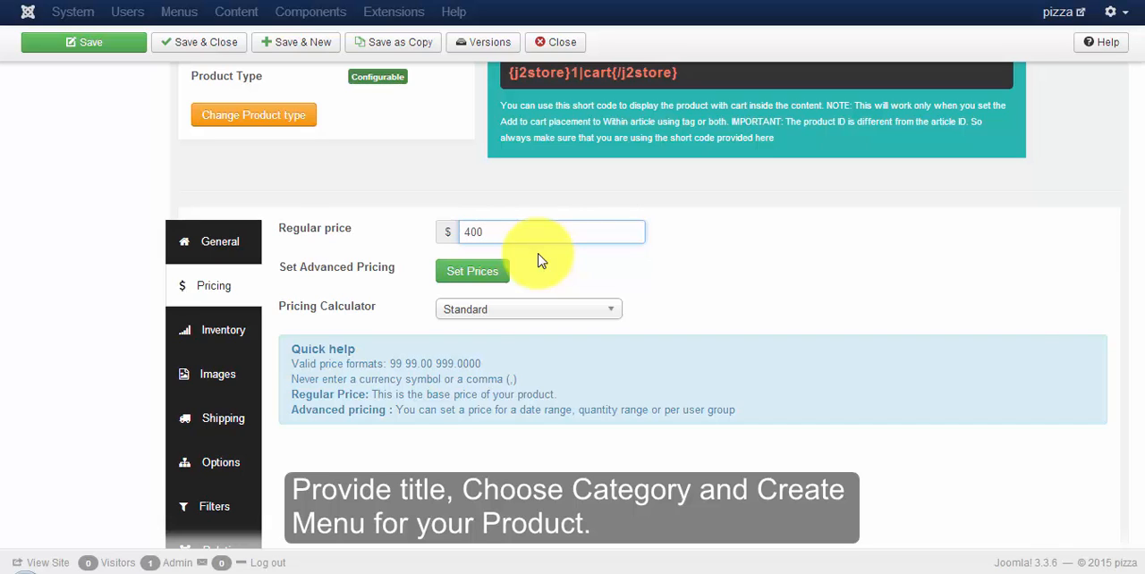
Step: Create an advanced price of 250 for the Public customer group and return to the product
left_click(478, 268)
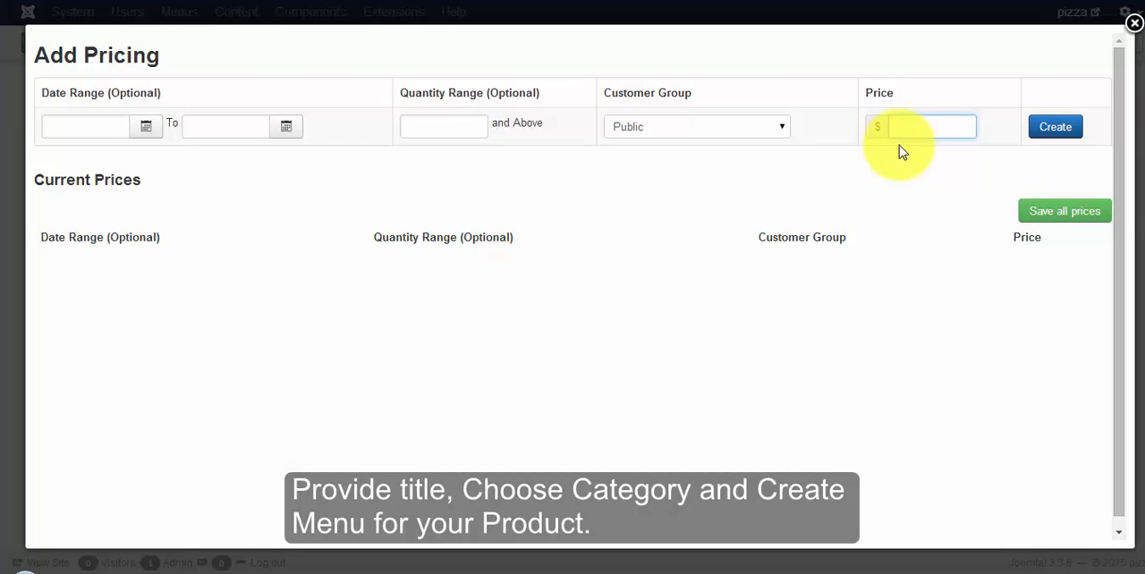
type("250")
left_click(1048, 129)
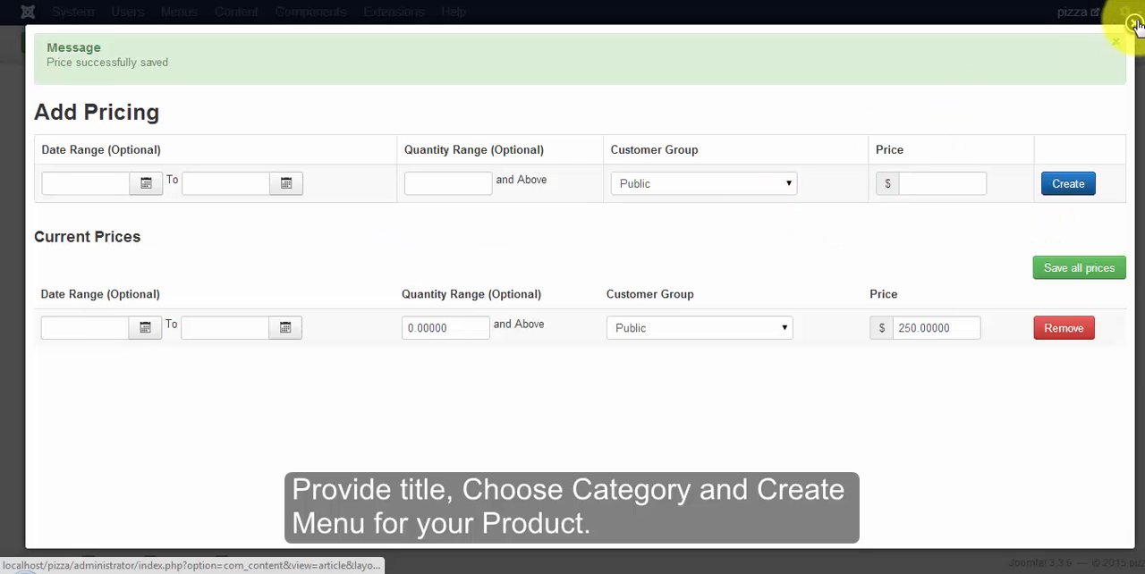
left_click(1134, 24)
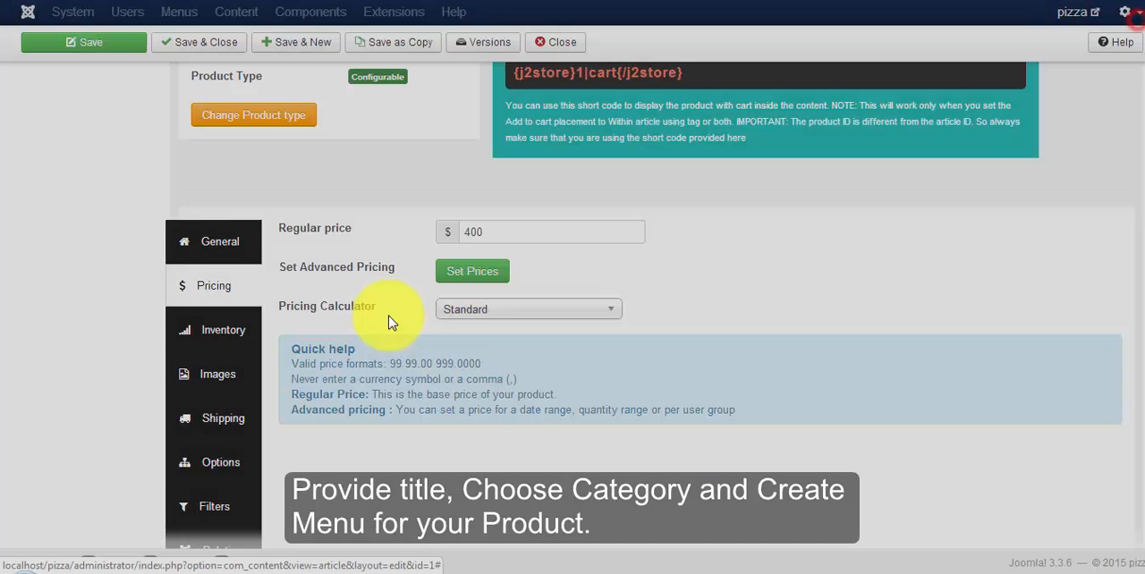
Step: Enable stock management for the product and set the stock quantity to 700
left_click(224, 348)
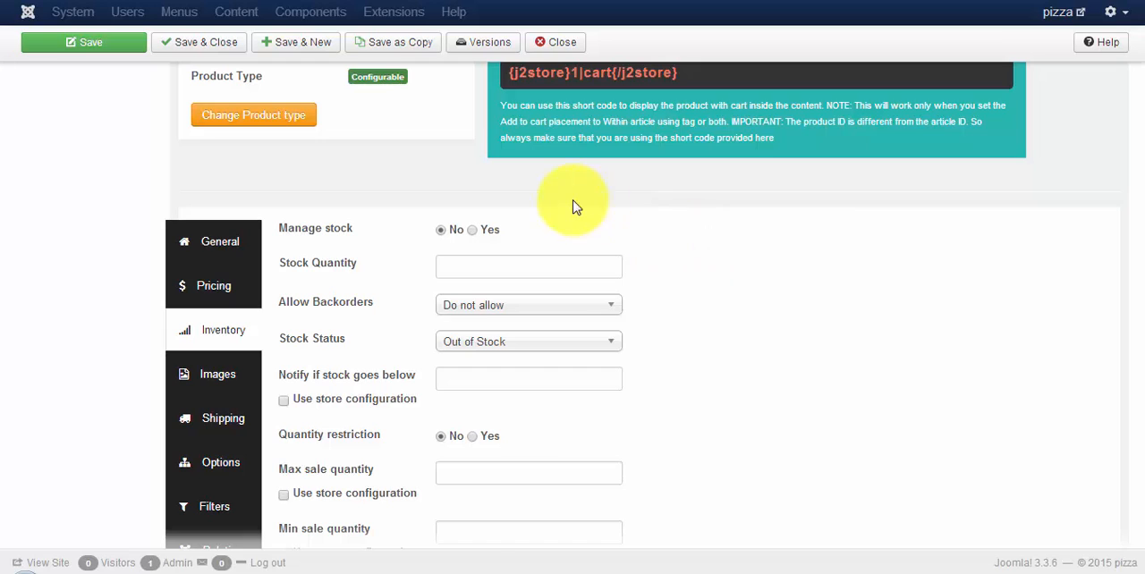
left_click(473, 230)
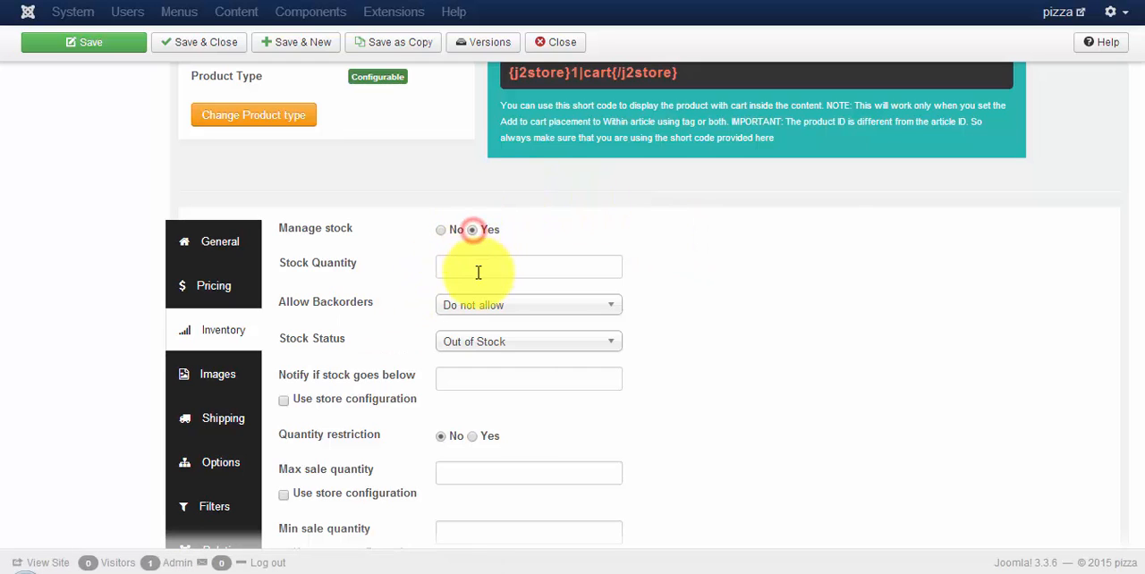
left_click(474, 267)
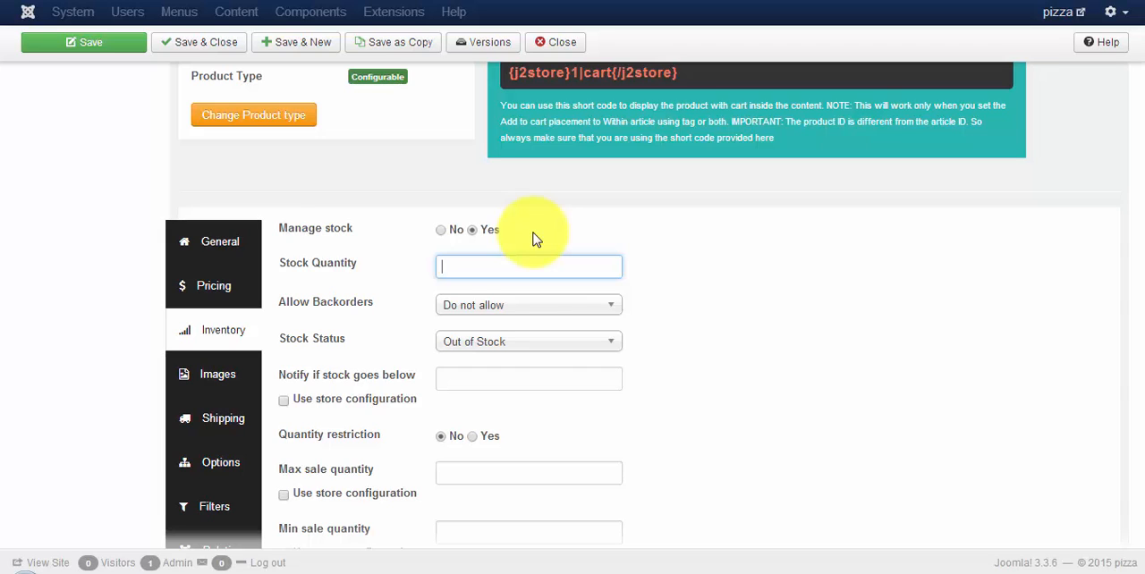
type("700")
Step: Upload pizza.jpeg and insert it as the product's main image
left_click(234, 376)
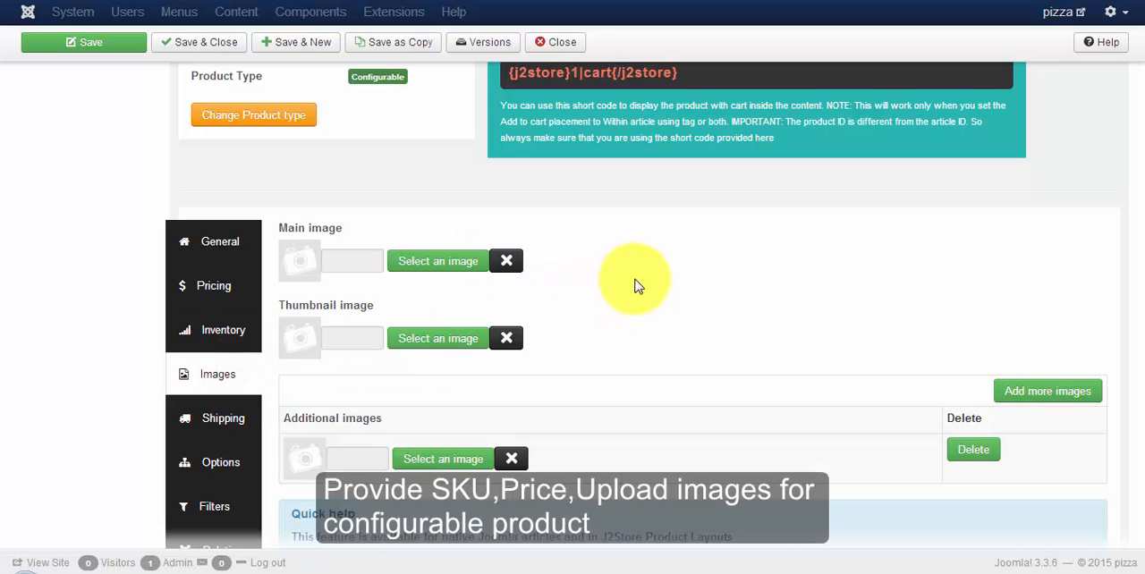
left_click(459, 261)
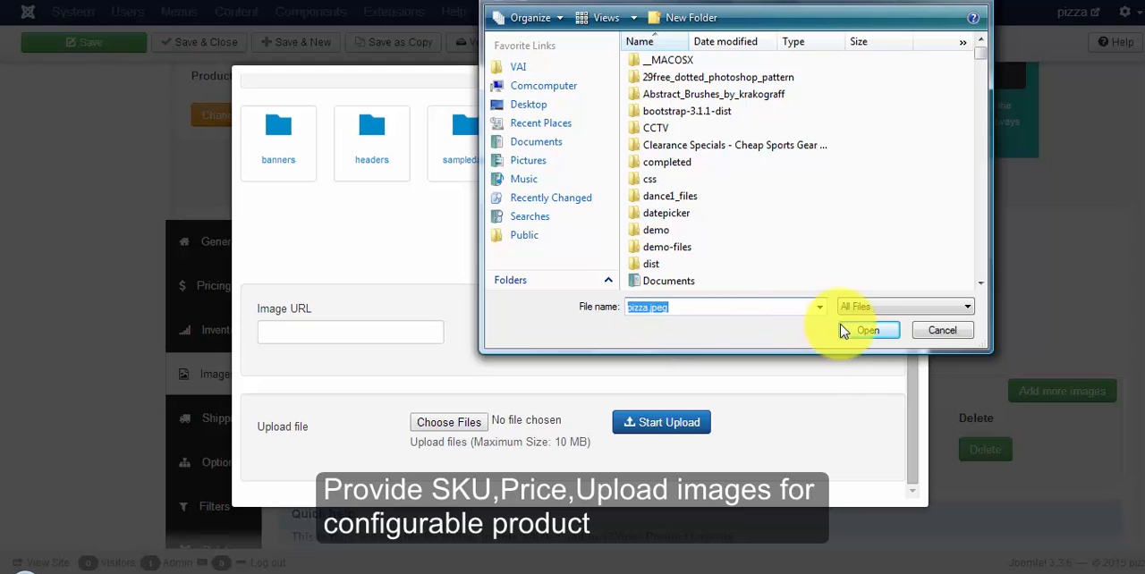
left_click(861, 331)
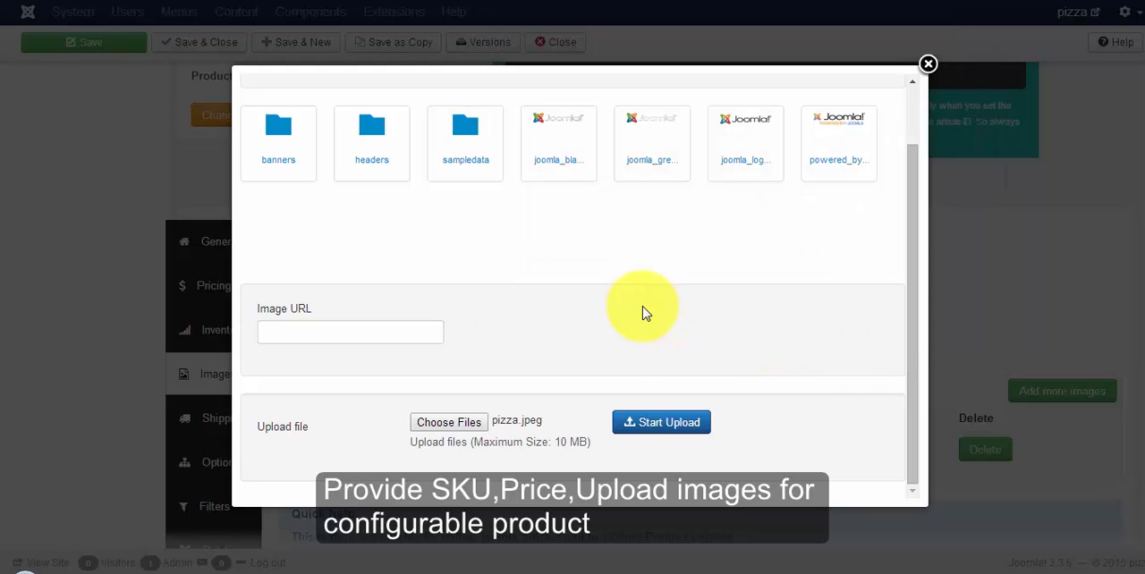
left_click(684, 425)
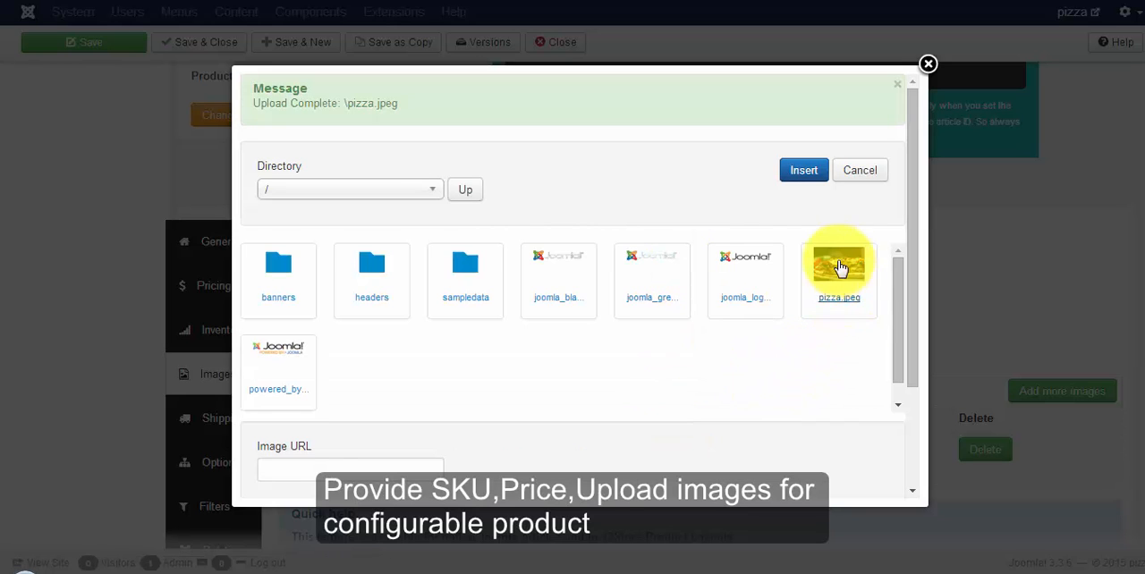
left_click(839, 261)
left_click(805, 172)
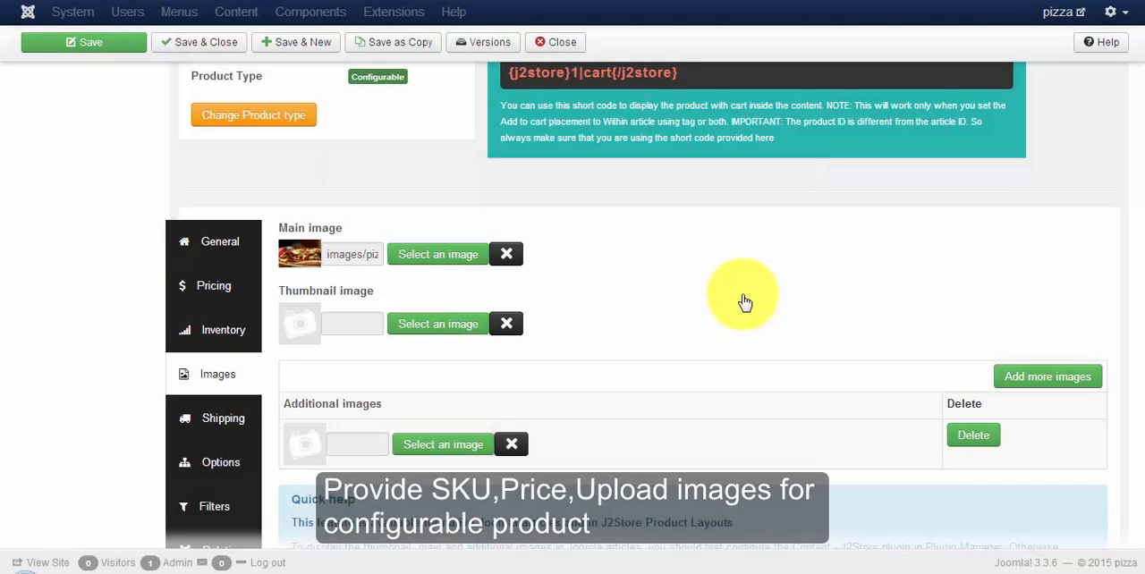
Step: Check the product's options section and go to the options list in the J2Store catalog
scroll(745, 302, "down", 2)
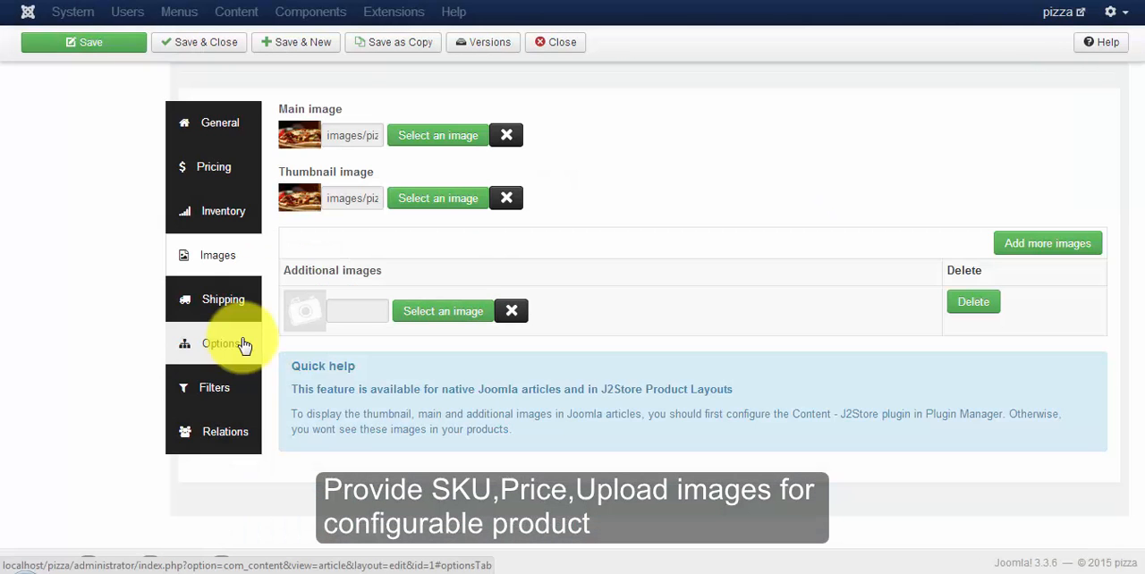
left_click(242, 346)
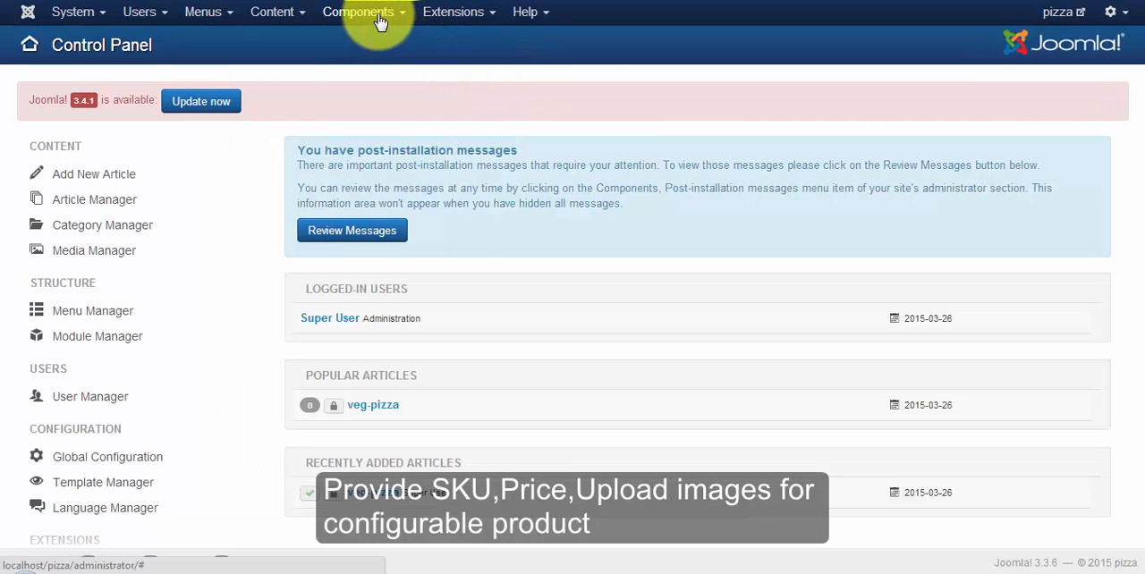
left_click(376, 14)
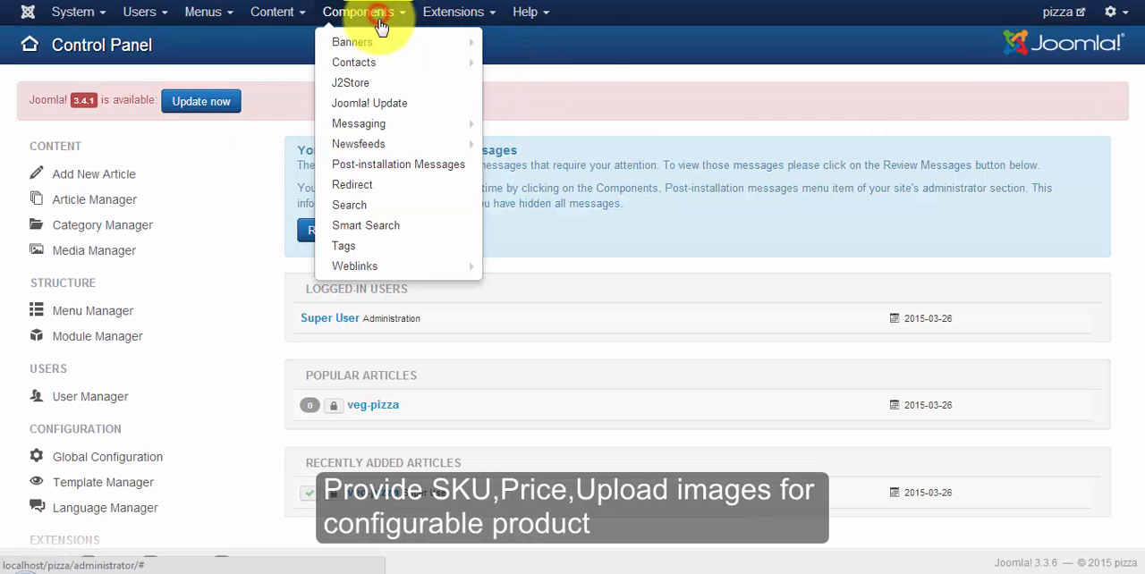
left_click(369, 81)
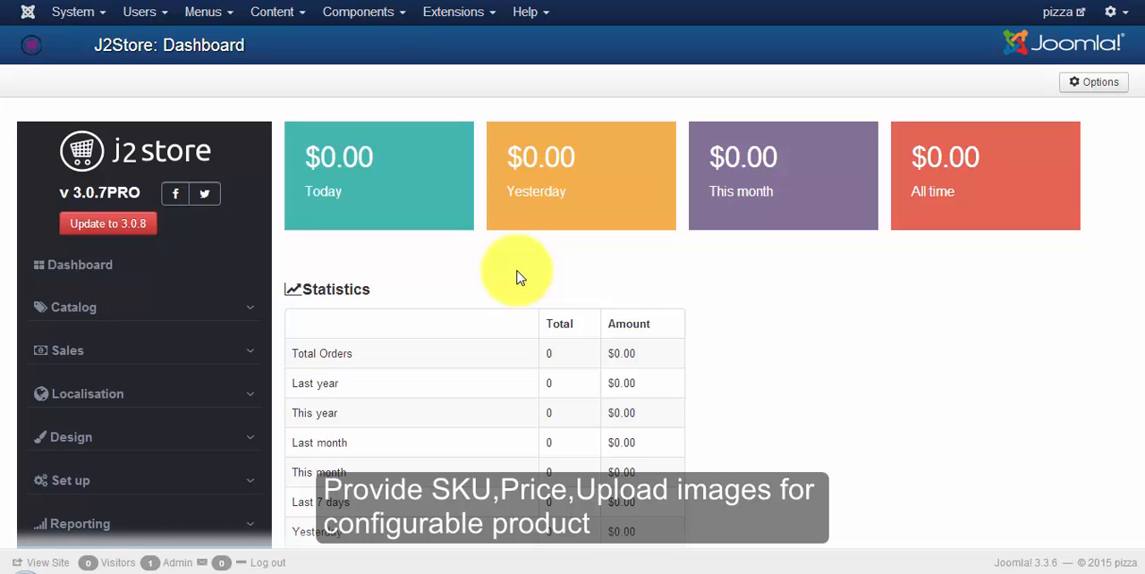
left_click(67, 309)
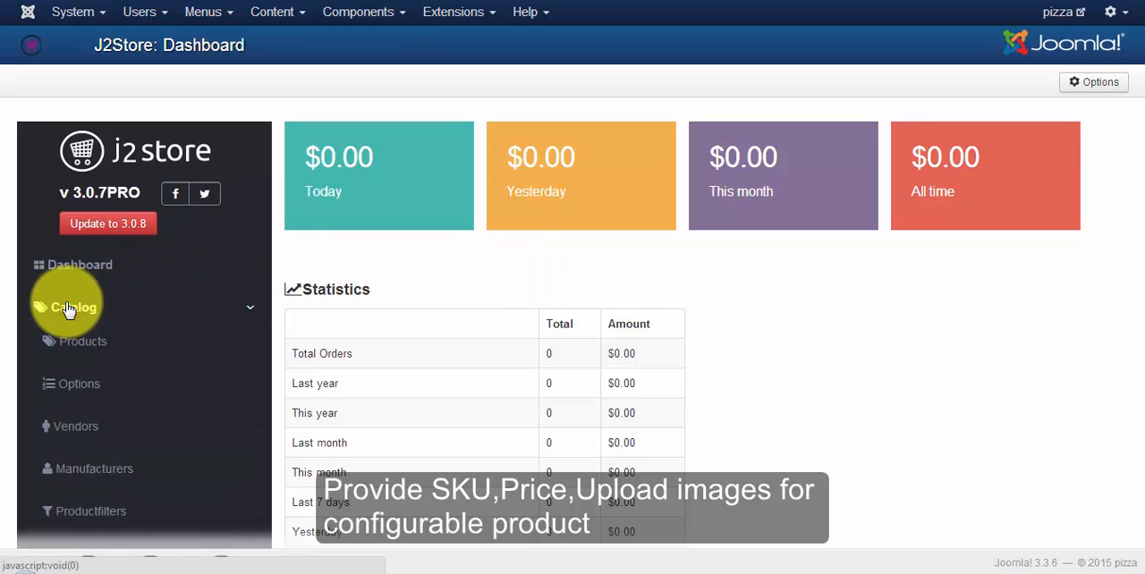
left_click(71, 388)
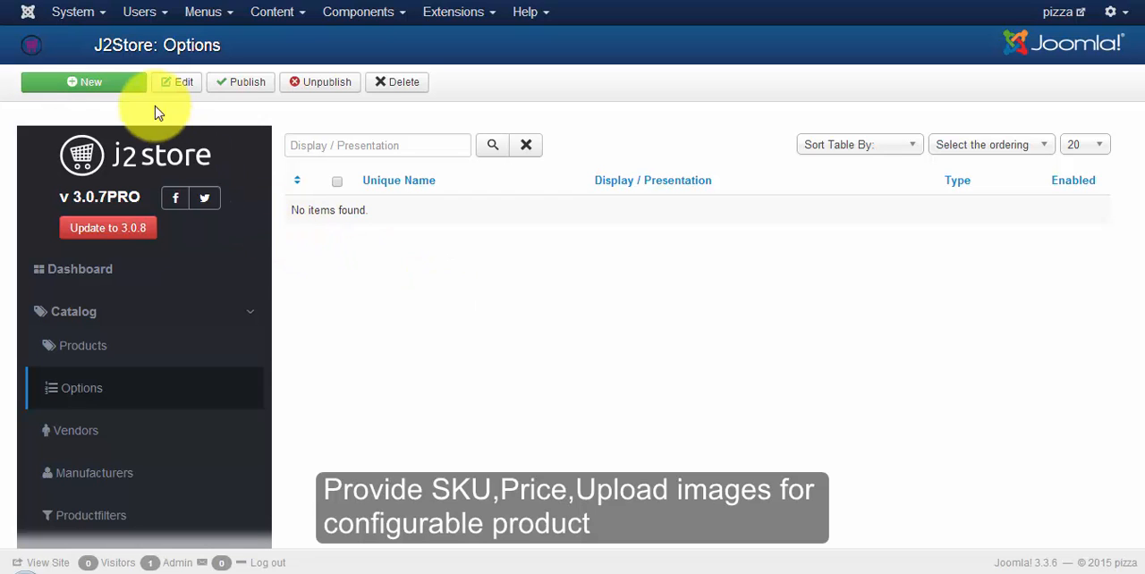
Step: Start a new option with unique name and display text Size, and set its type to Radio
left_click(117, 84)
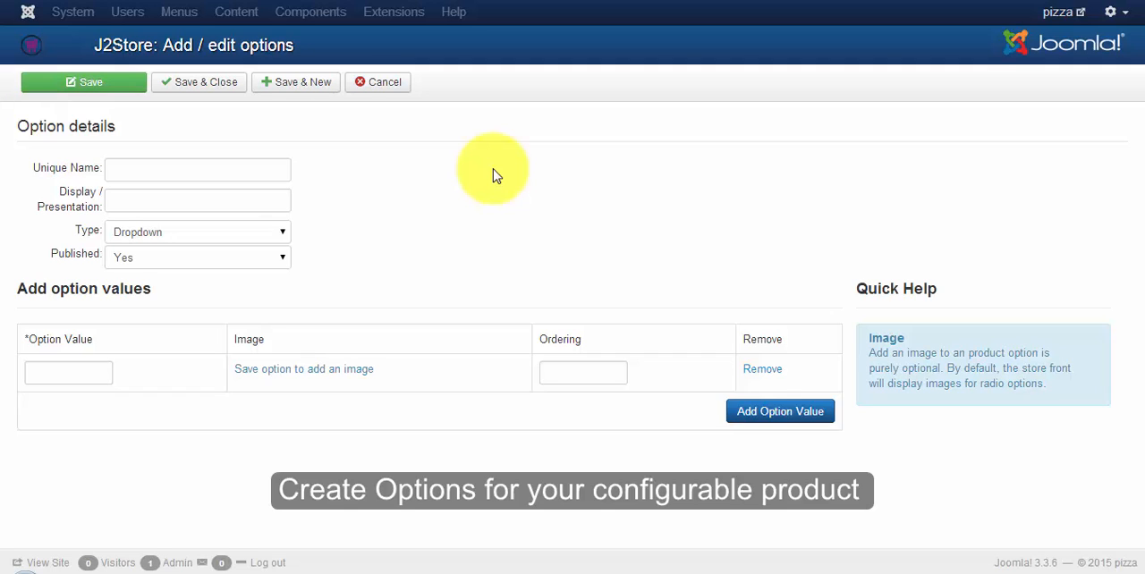
left_click(117, 172)
type("Size")
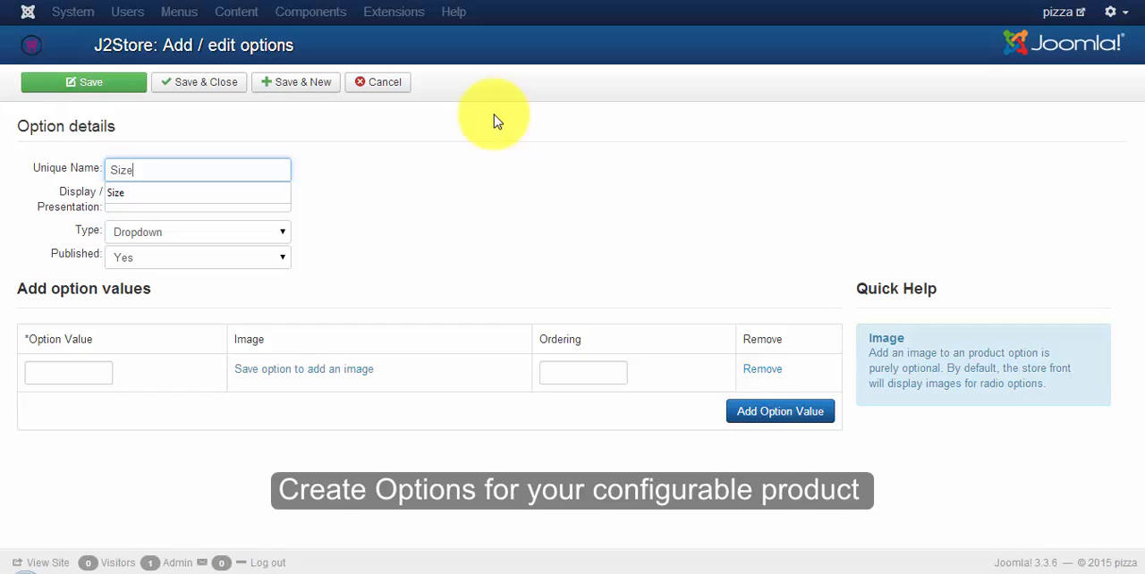
left_click(205, 191)
left_click(198, 202)
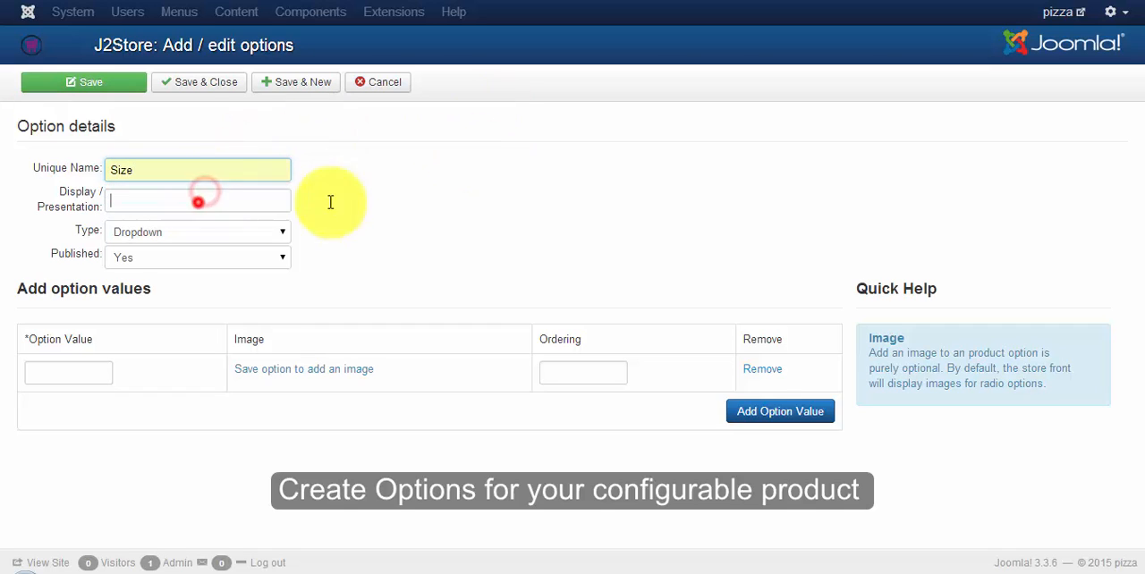
type("Size")
left_click(492, 210)
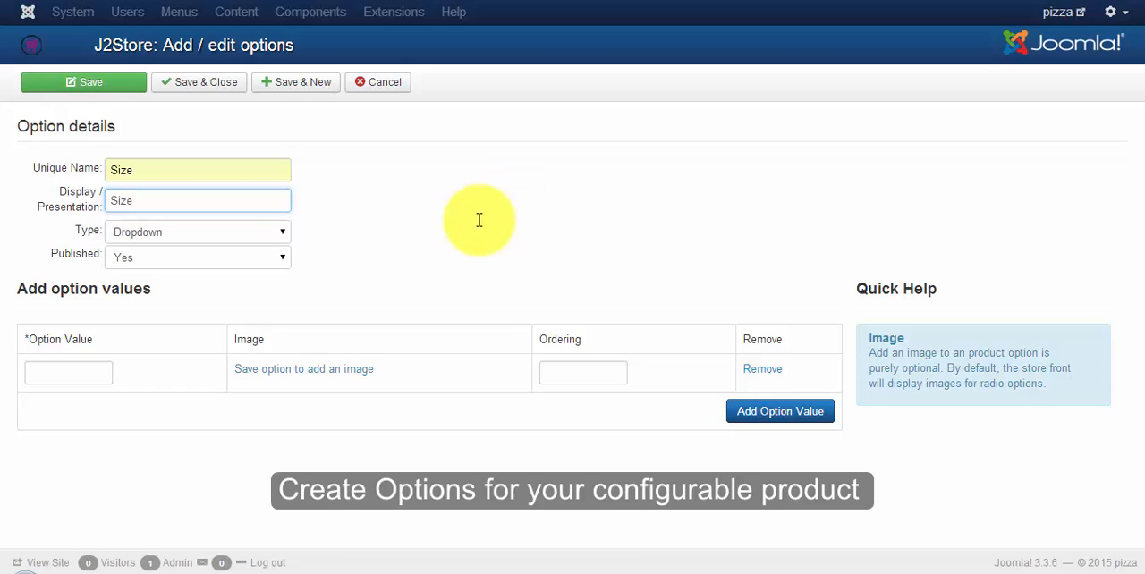
left_click(205, 234)
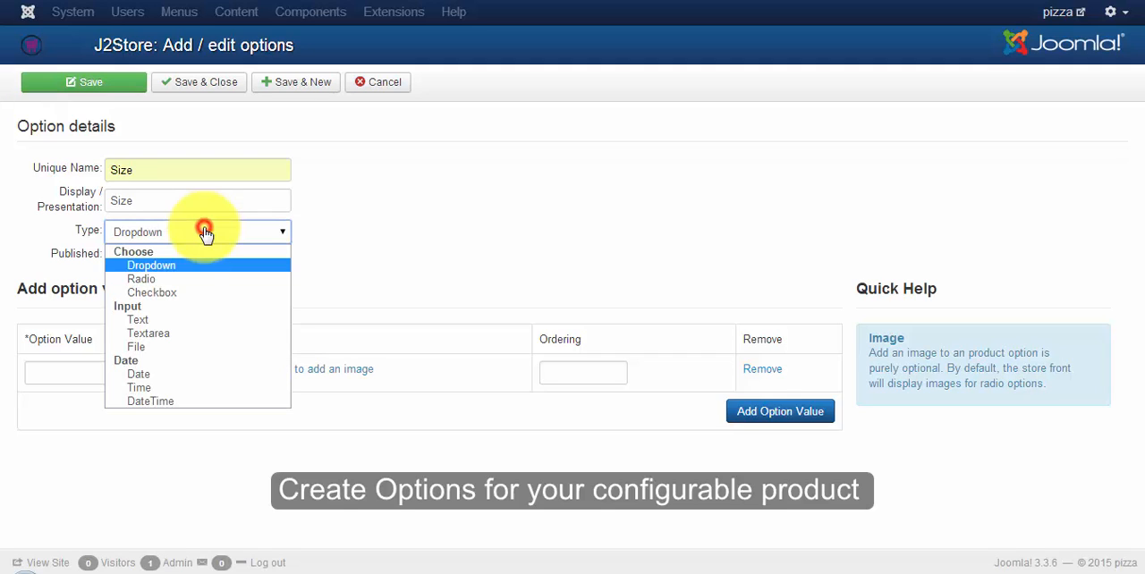
left_click(189, 282)
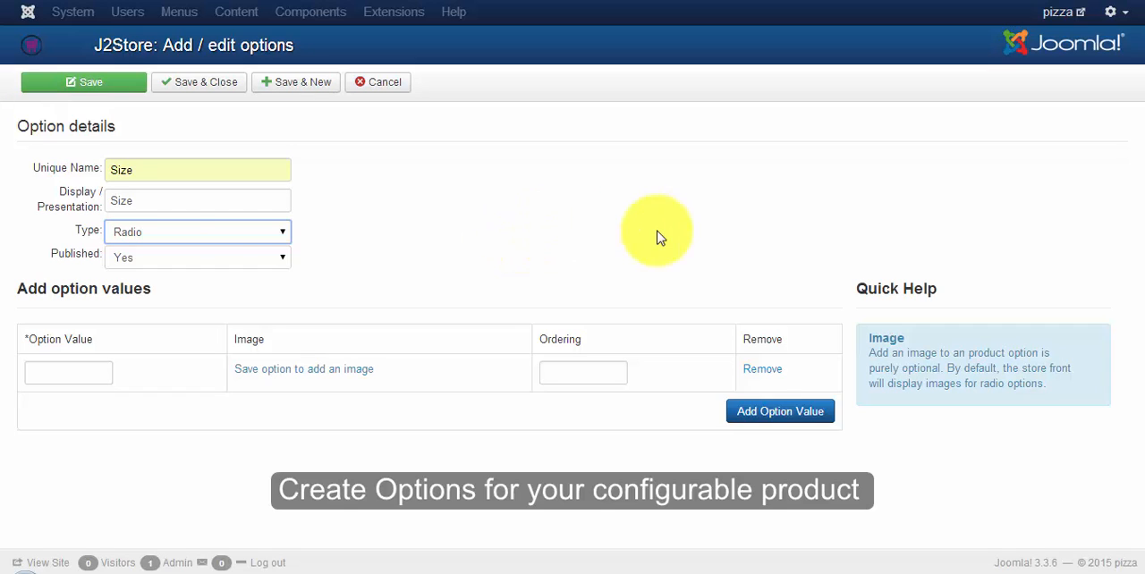
Step: Enter "Large, serves 2-3" as the first value of the Size option
left_click(79, 375)
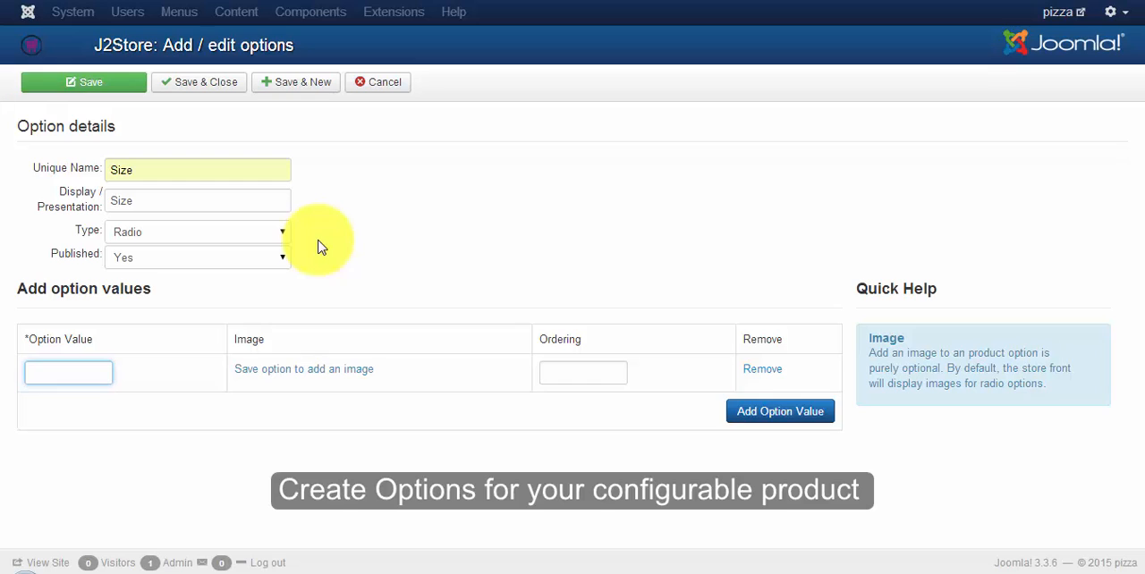
type("La")
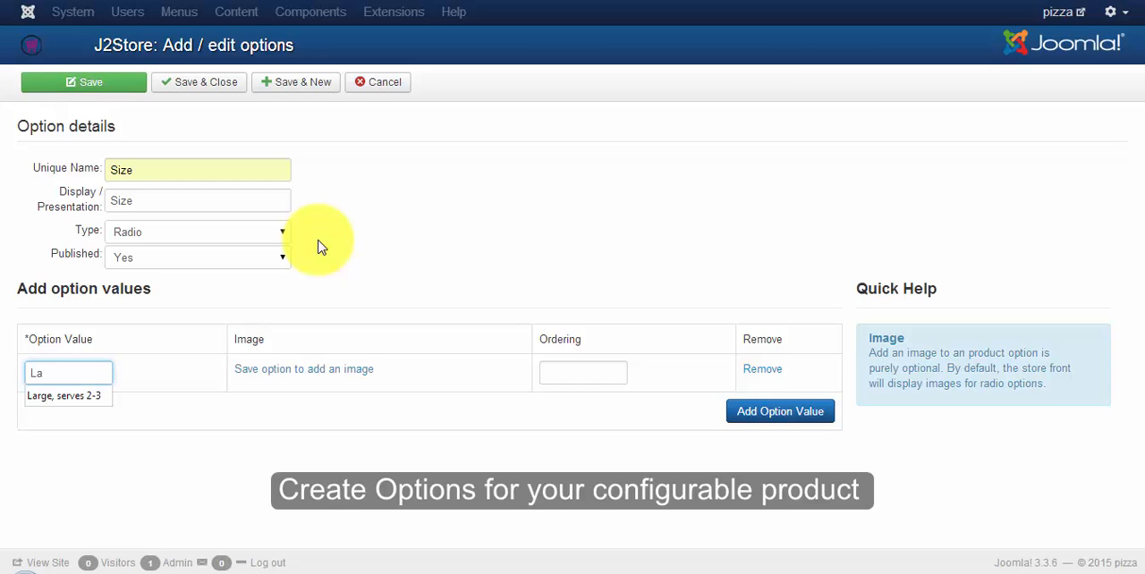
key("Down")
key("Return")
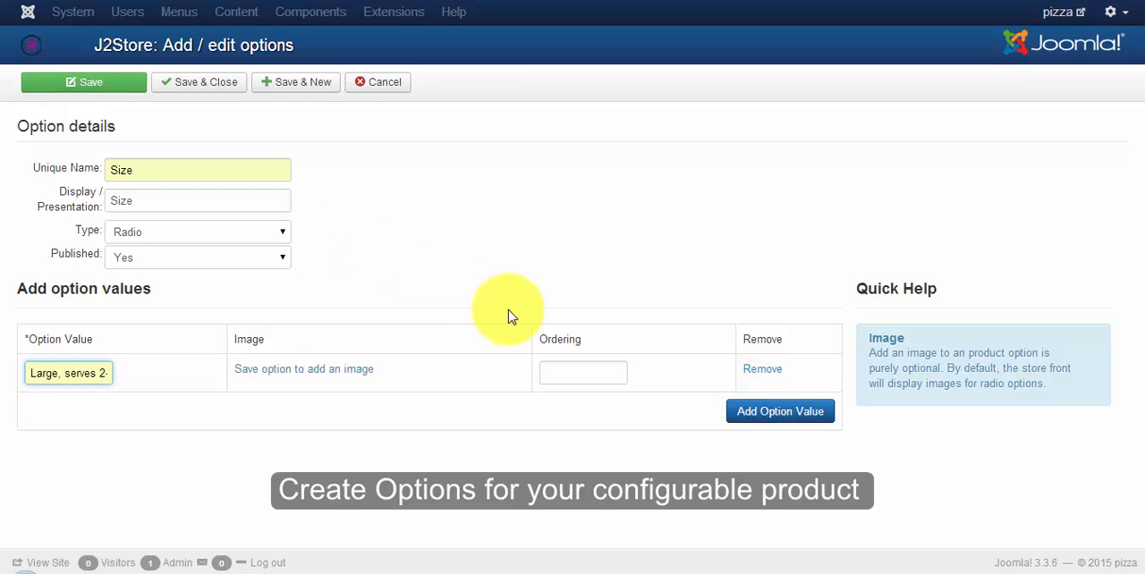
Step: Add "Small, serves 1-2" as the second Size value, order the values 1 and 2, and save the option to start a new one
left_click(780, 410)
left_click(77, 413)
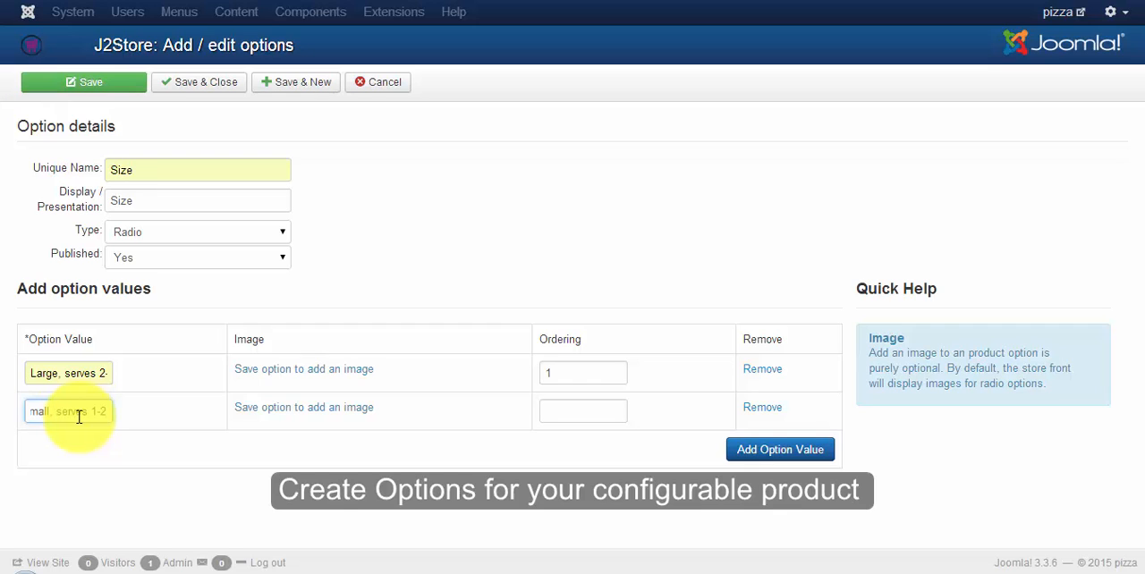
key("Return")
left_click(539, 408)
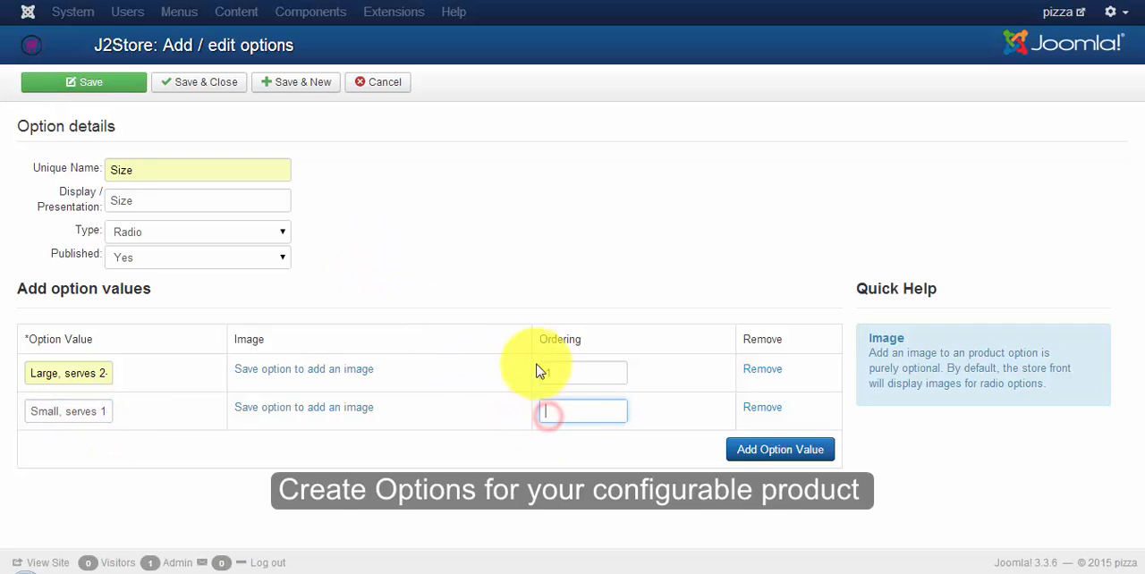
type("2")
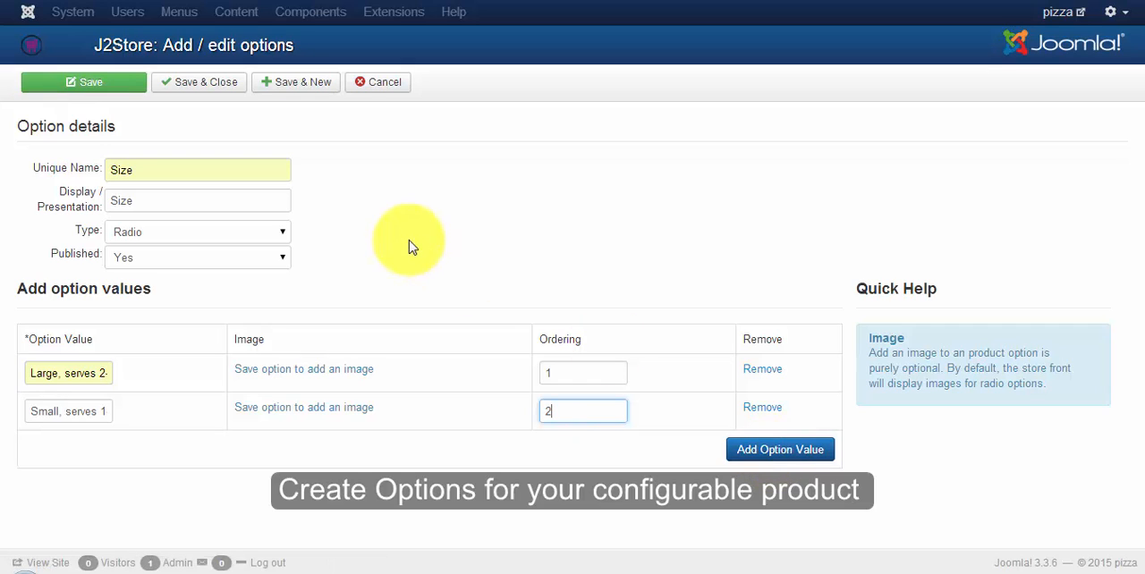
left_click(296, 82)
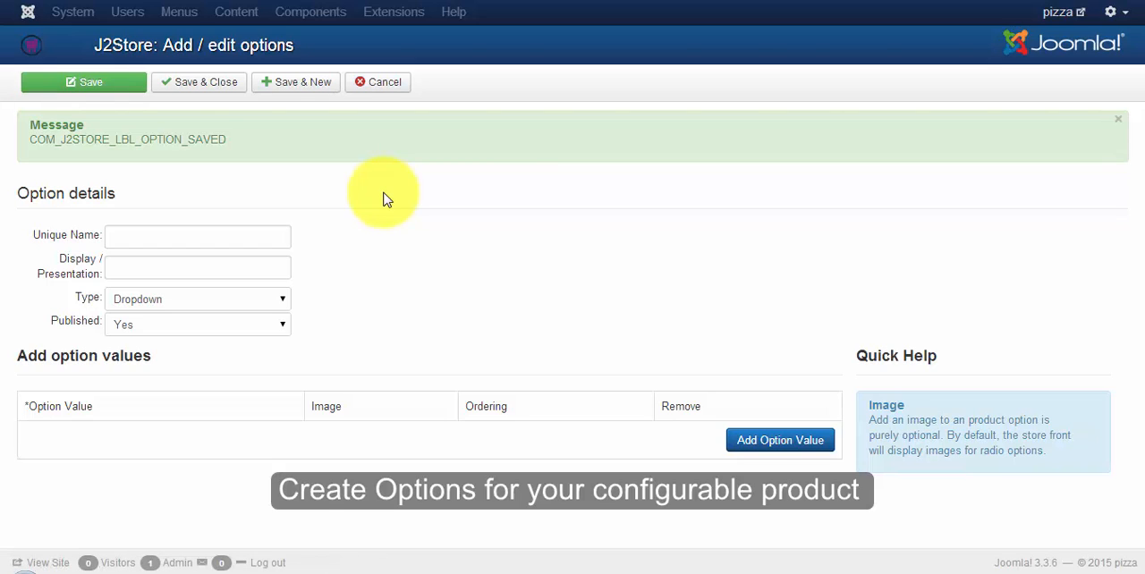
Step: Set the new option's unique name and display text to Toppings, its type to Checkbox, and enter the values Artichoke, Basil and Capsicum
type("Toppings")
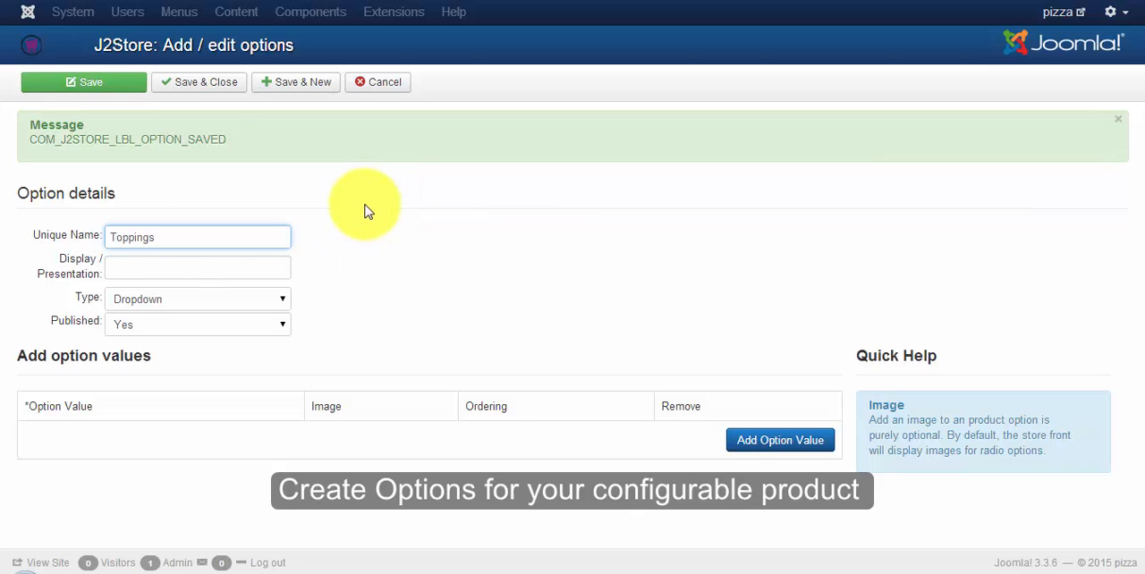
left_click(164, 268)
type("Toppings")
left_click(206, 299)
left_click(234, 359)
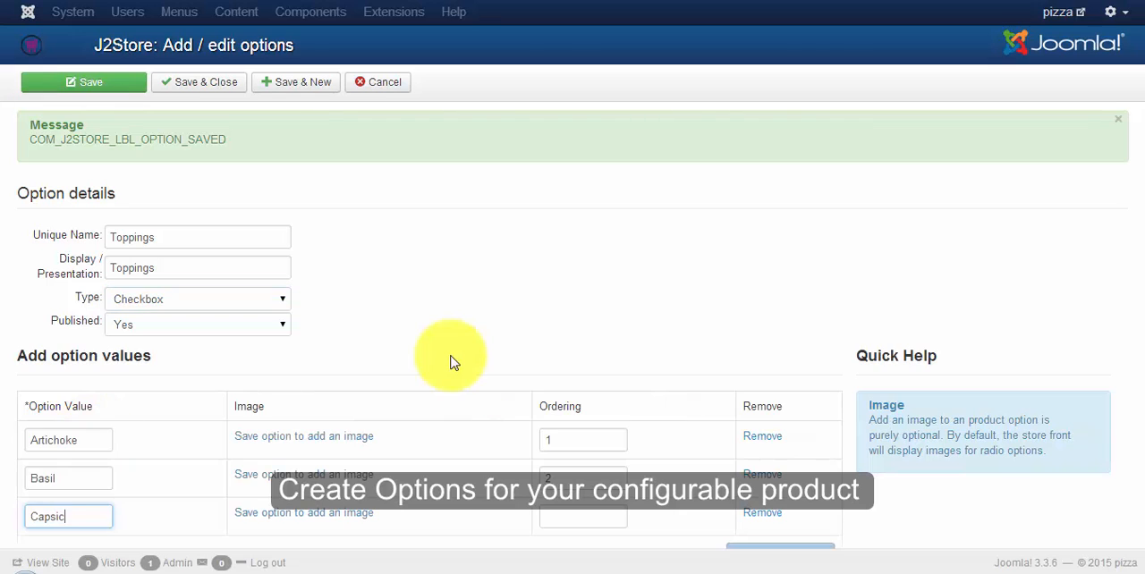
type("um")
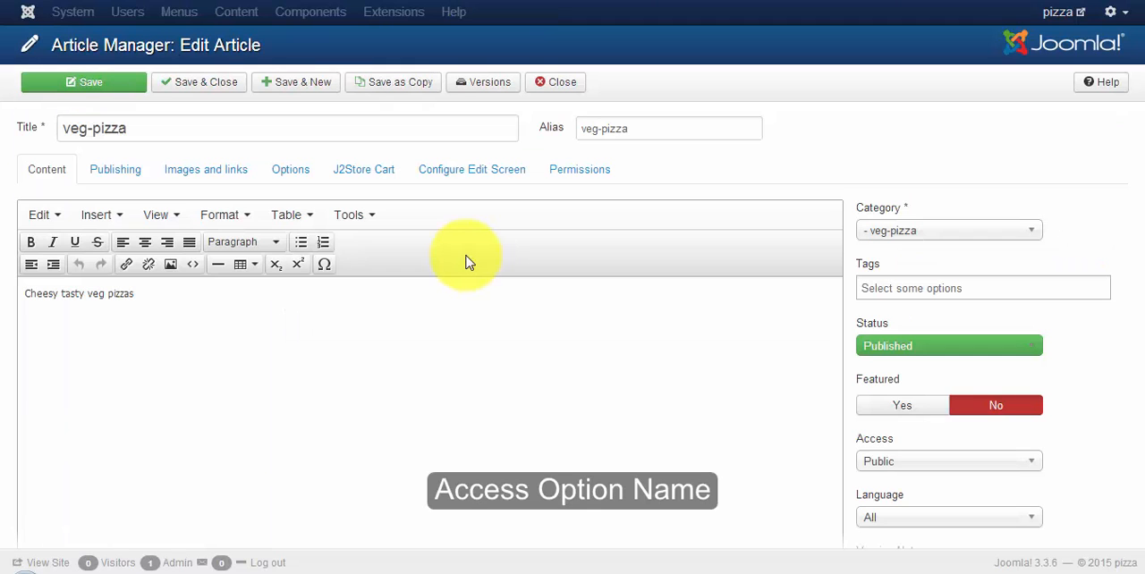
Step: Go to the veg-pizza article's J2Store product options and try attaching the Size, Toppings and fry options
left_click(385, 179)
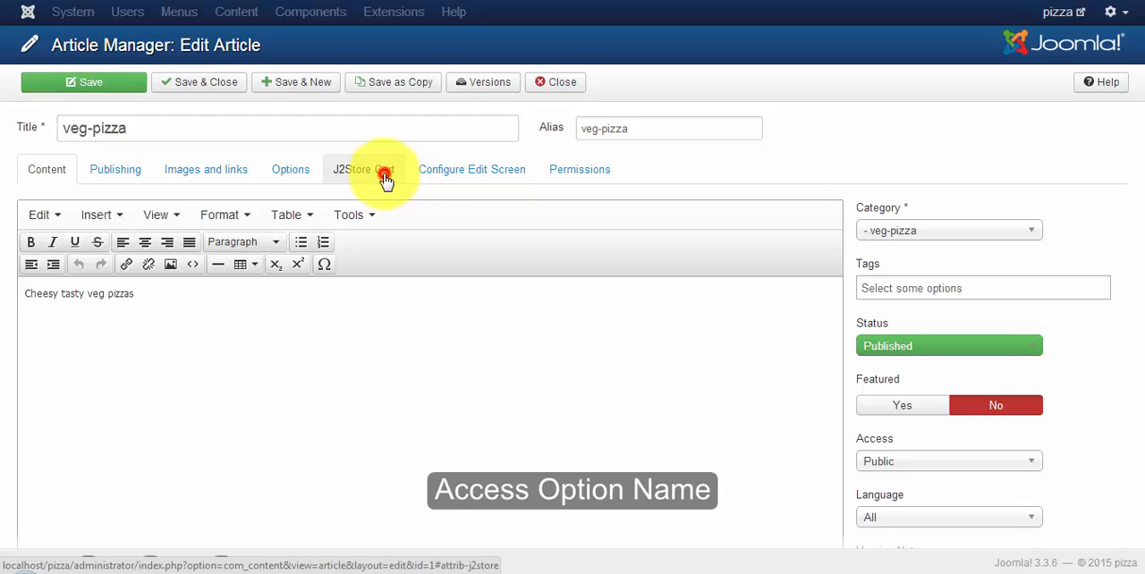
scroll(242, 255, "down", 4)
left_click(224, 402)
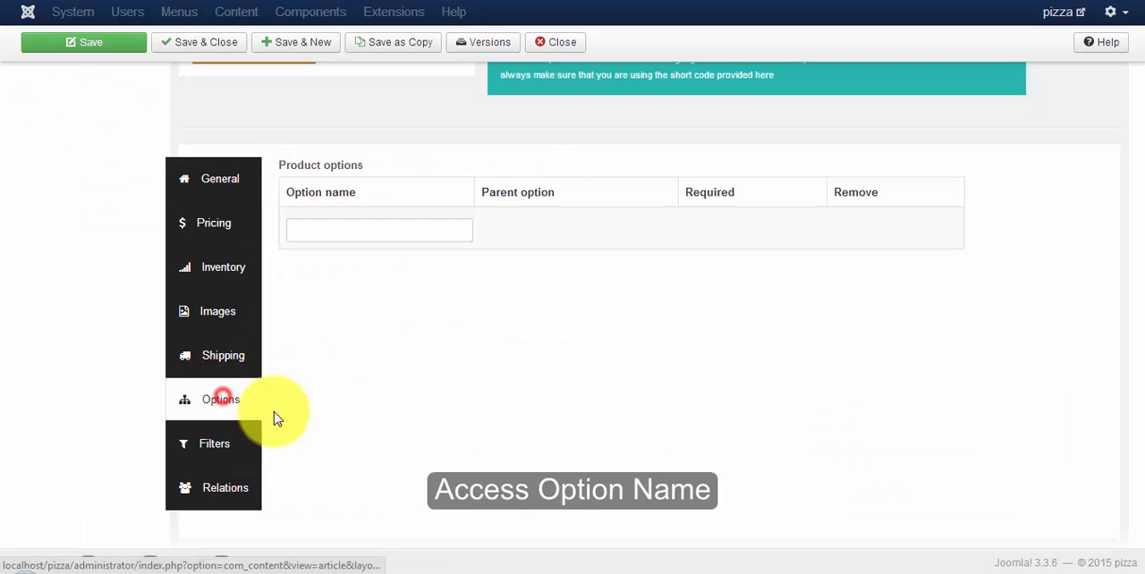
left_click(305, 230)
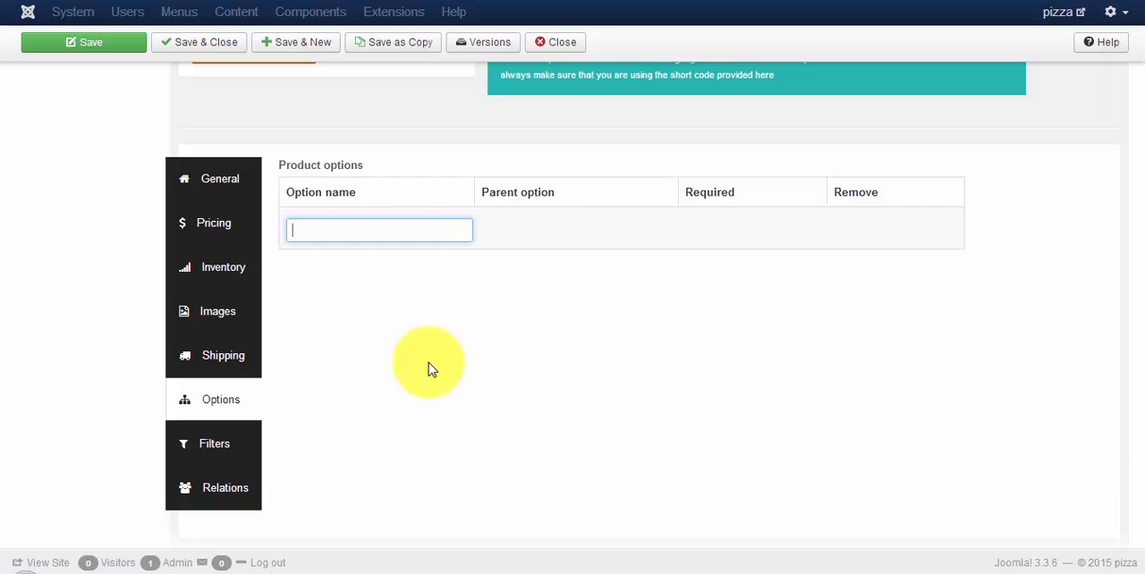
type("Size")
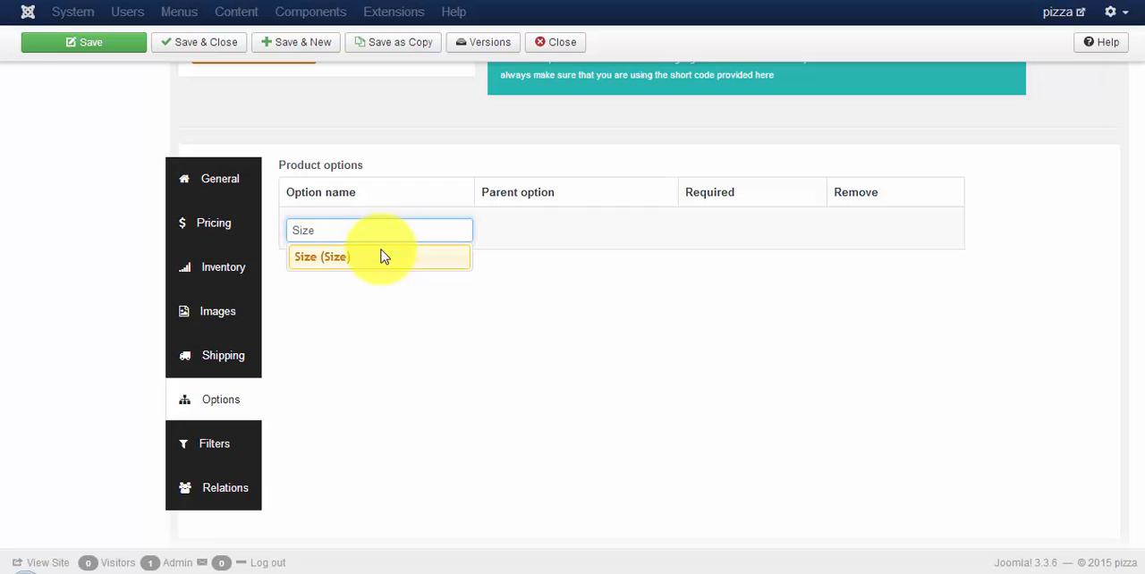
left_click(382, 258)
type("Toppings")
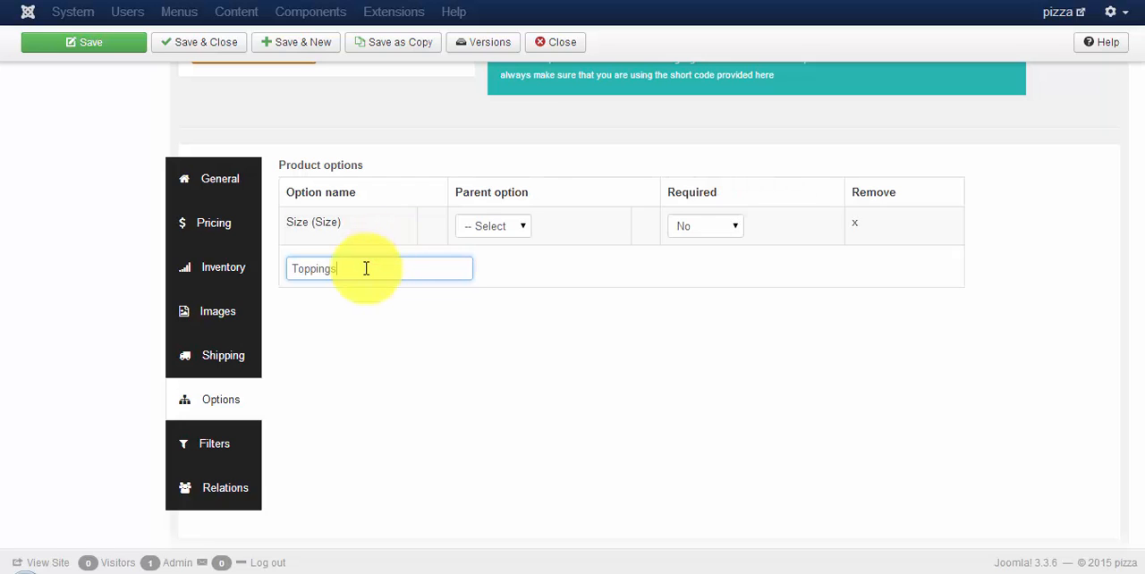
left_click(353, 306)
type("fry")
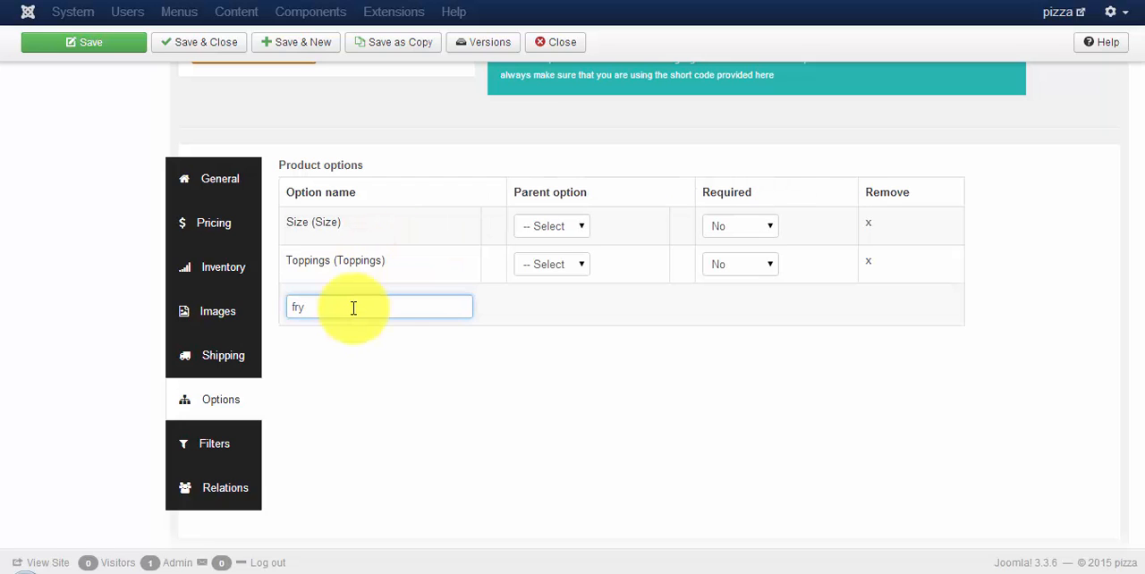
left_click(354, 331)
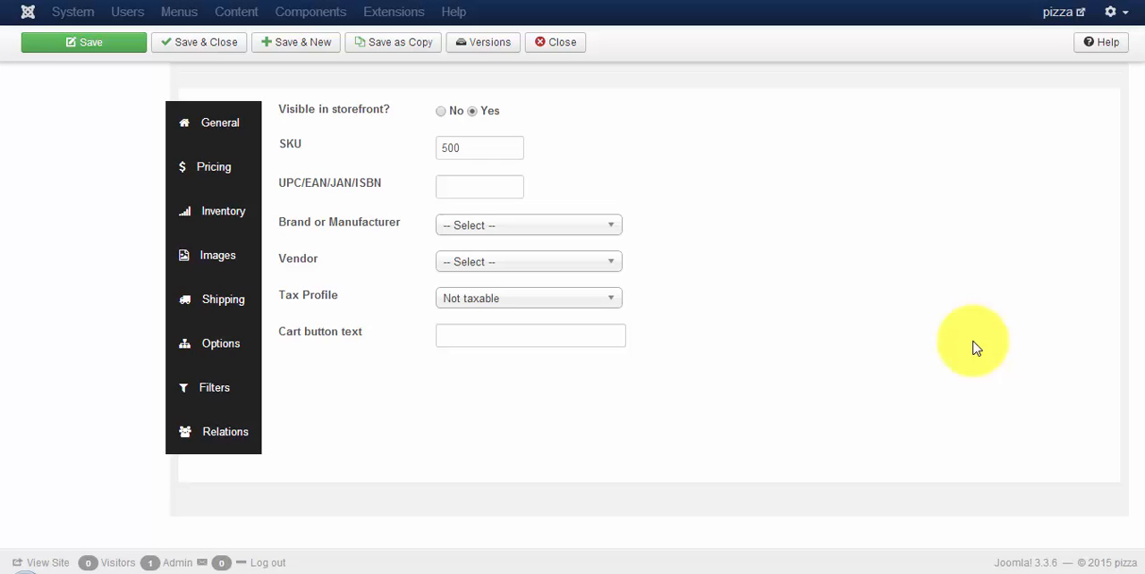
Step: Add Size, Toppings and "How would you like:" (fry) to the product's options
left_click(224, 344)
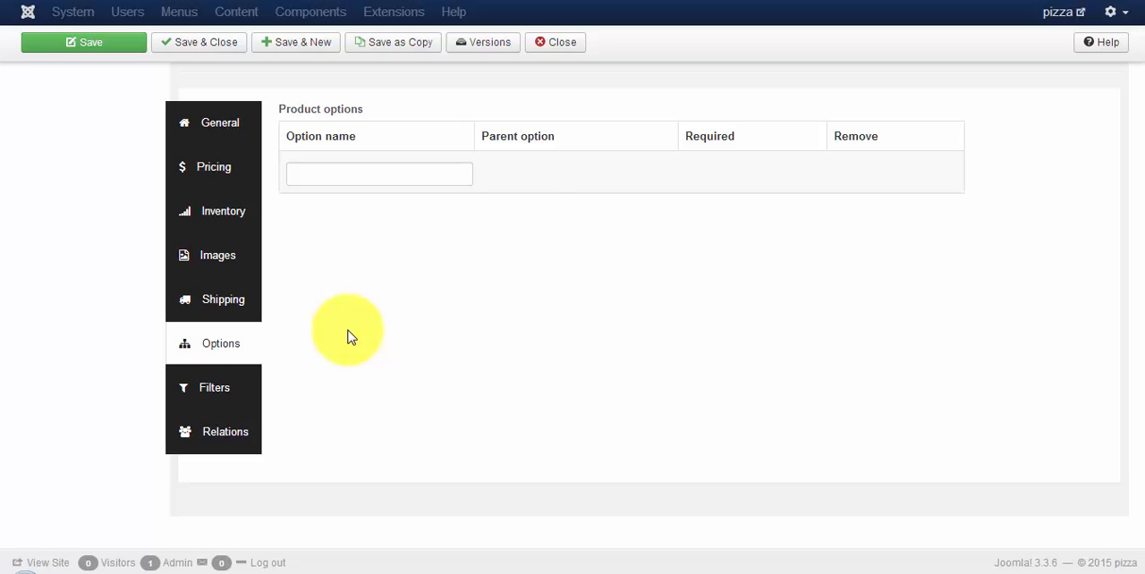
left_click(319, 178)
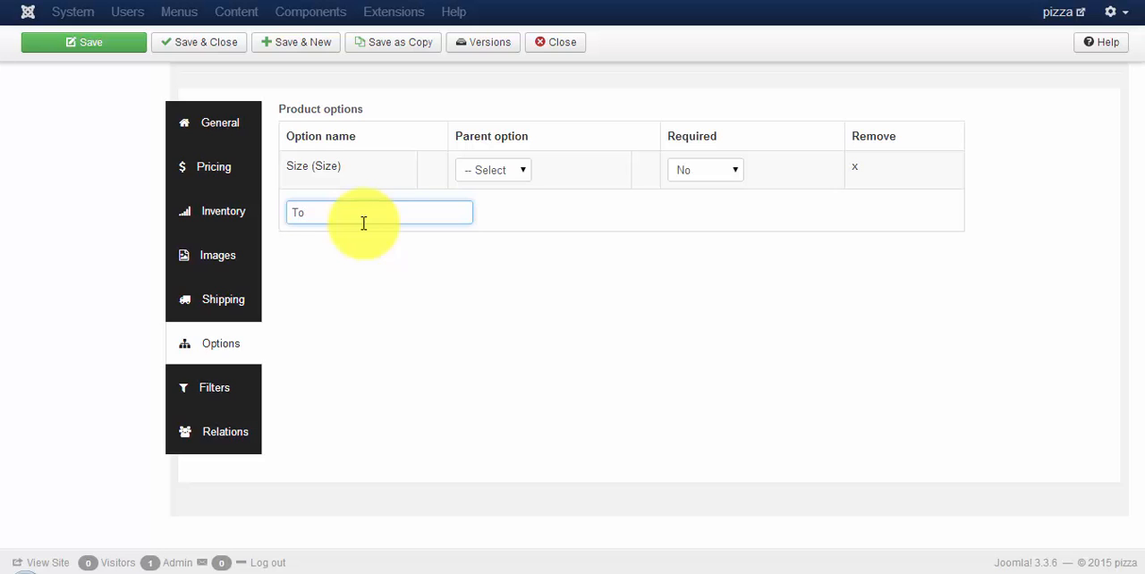
left_click(365, 237)
type("fry")
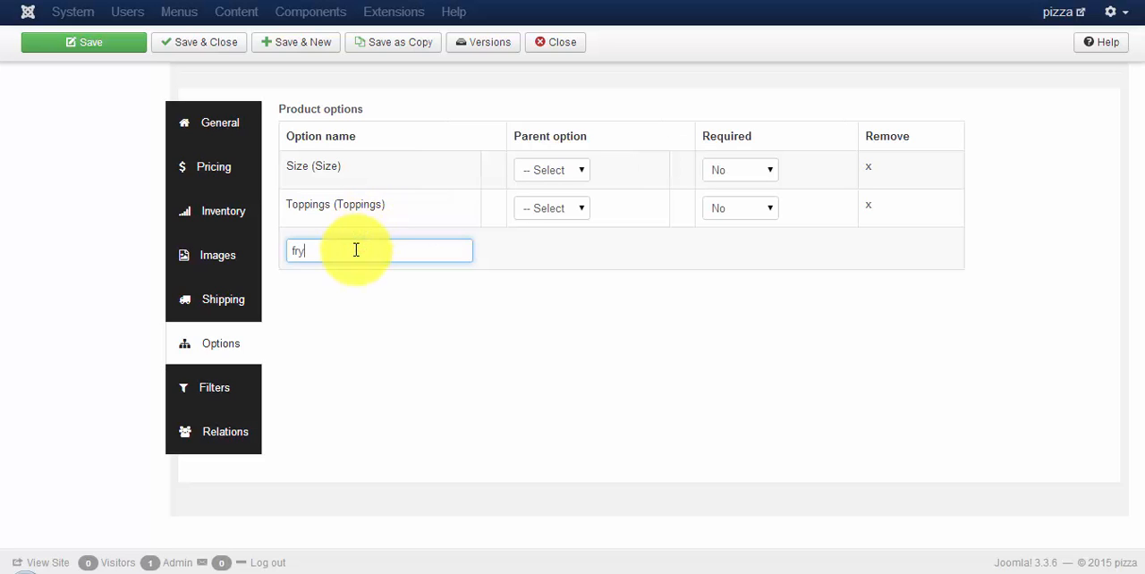
left_click(357, 274)
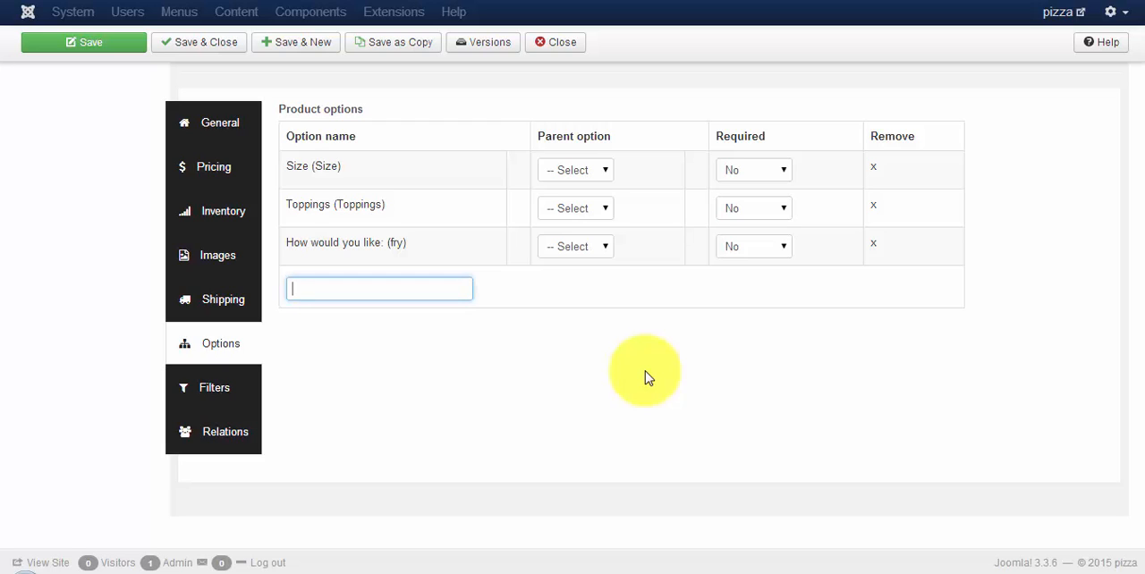
Step: Set Size as the parent option of Toppings, and Toppings as the parent of "How would you like:" (fry)
left_click(575, 207)
left_click(421, 209)
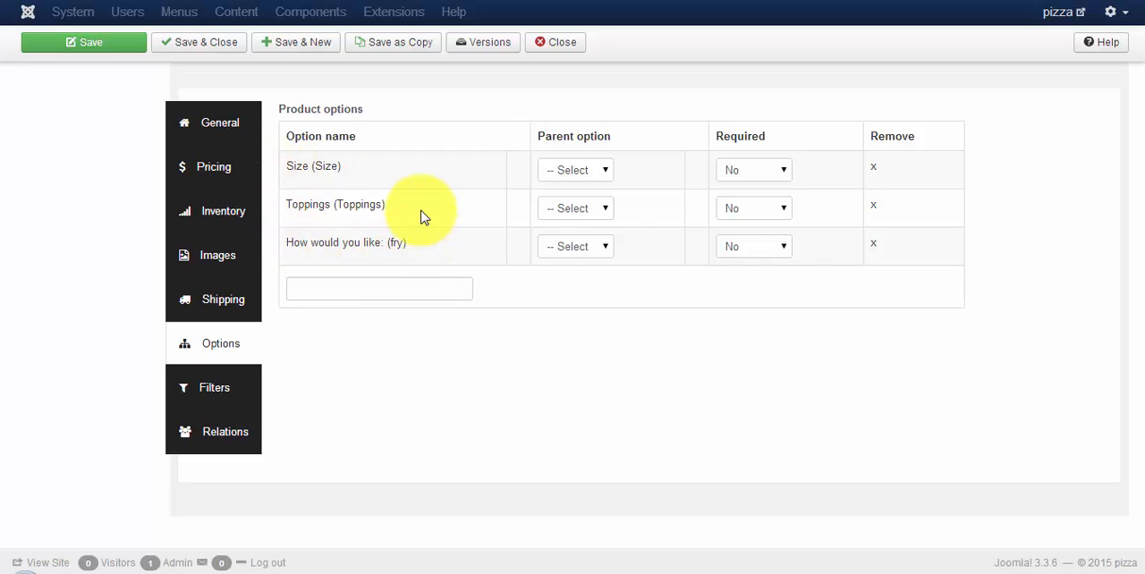
left_click(581, 210)
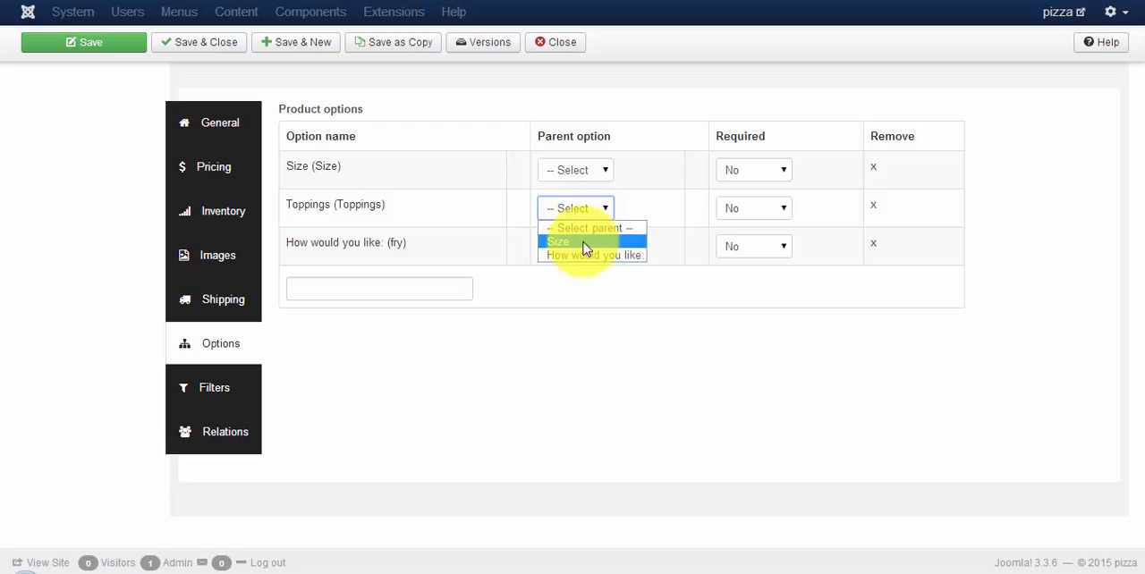
left_click(583, 246)
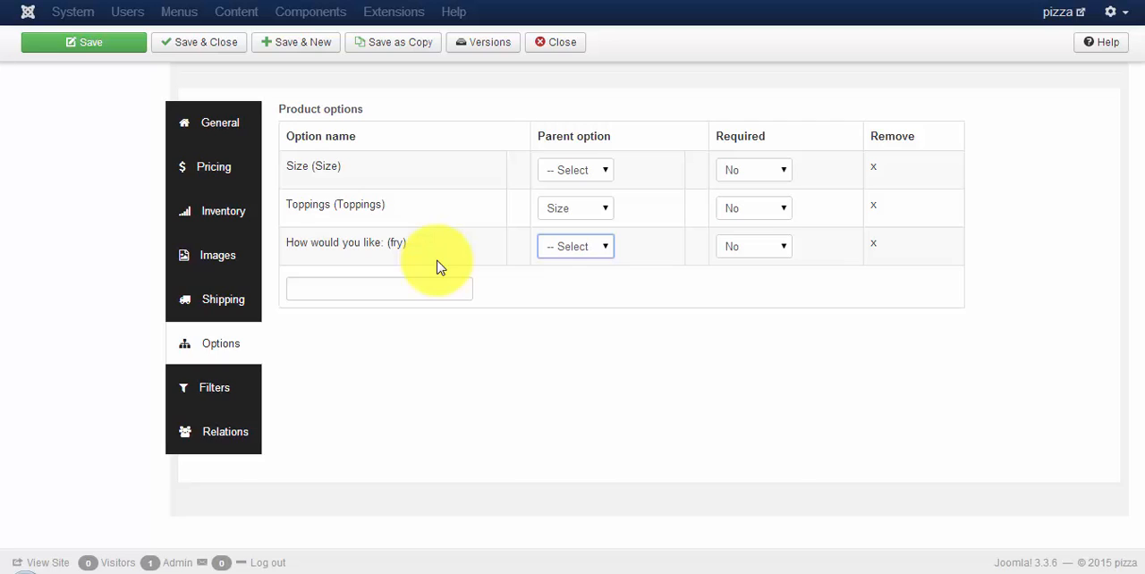
left_click(567, 250)
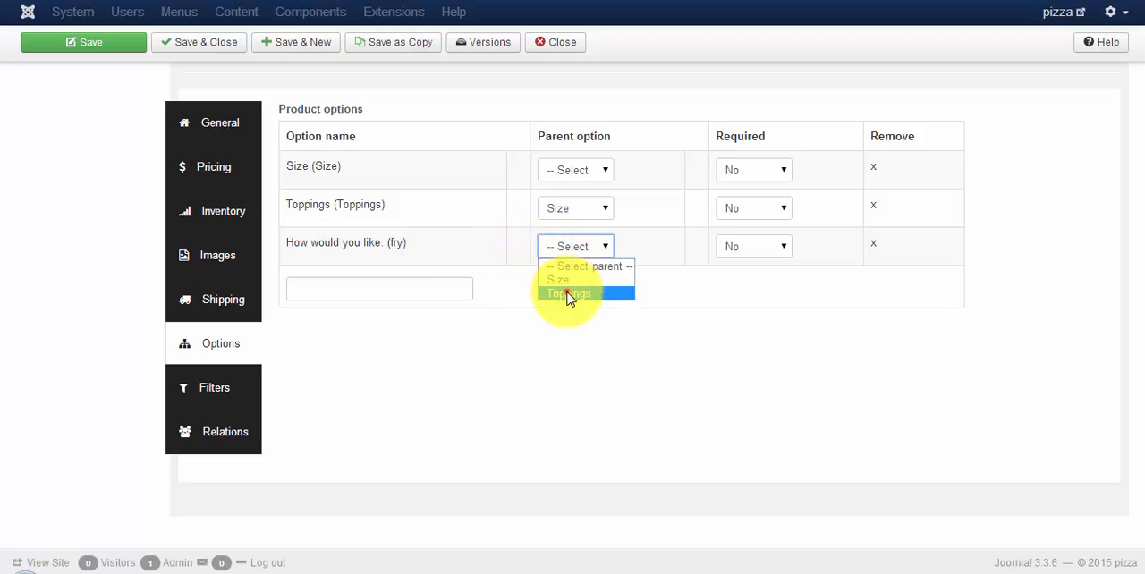
left_click(567, 294)
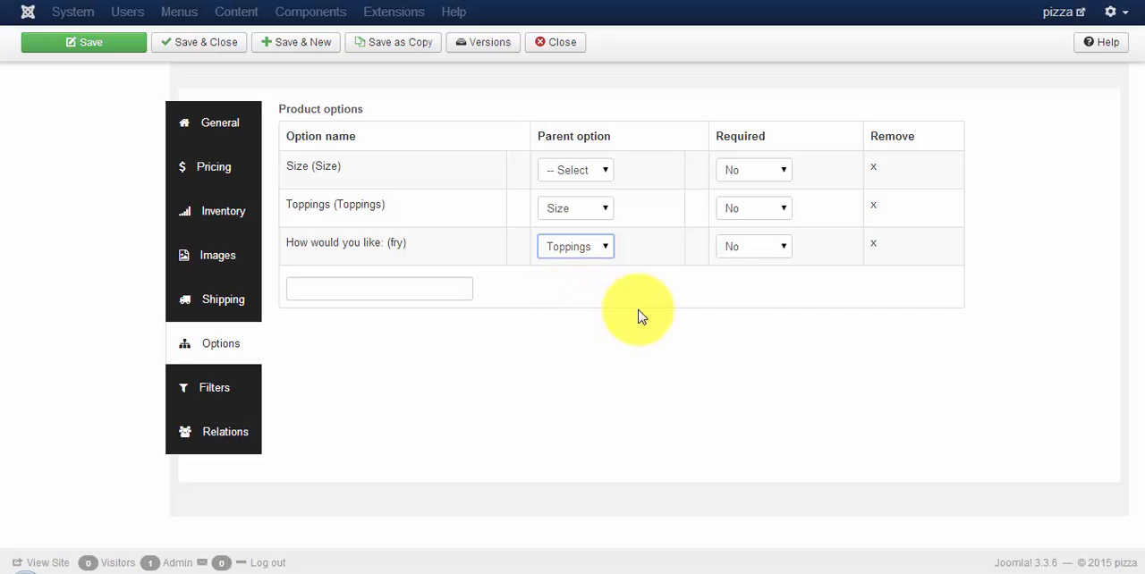
Step: Make the Size, Toppings and "How would you like:" options required and save the article
left_click(742, 170)
left_click(739, 205)
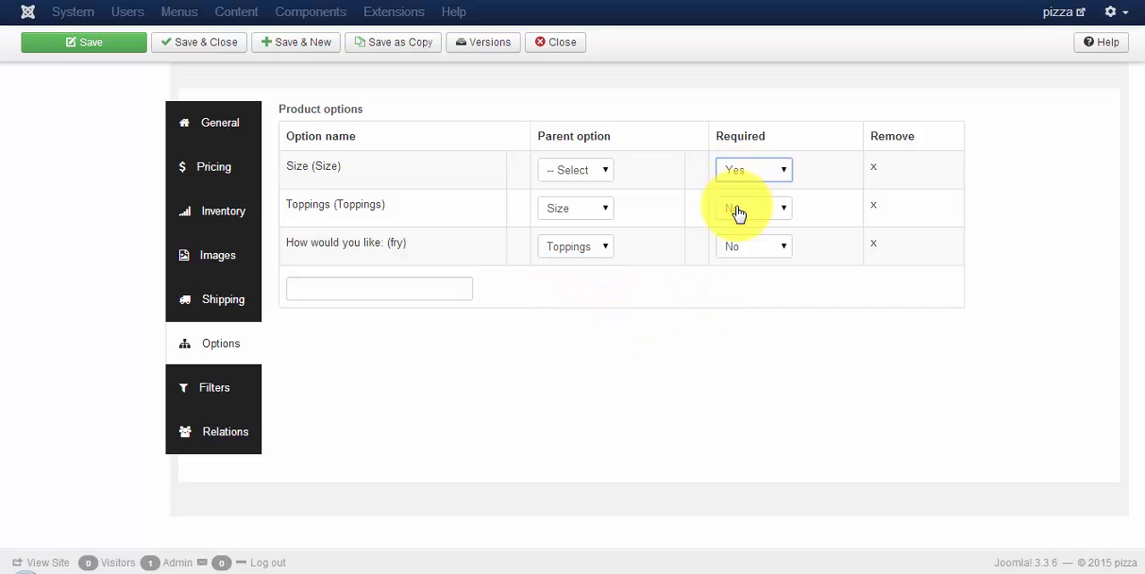
left_click(736, 211)
left_click(732, 246)
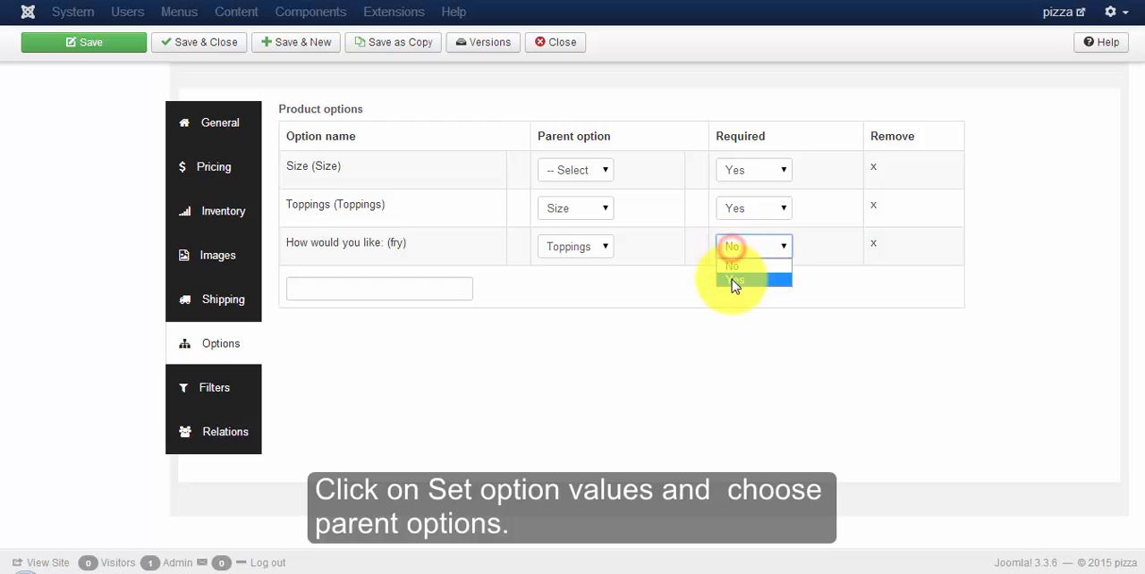
left_click(732, 276)
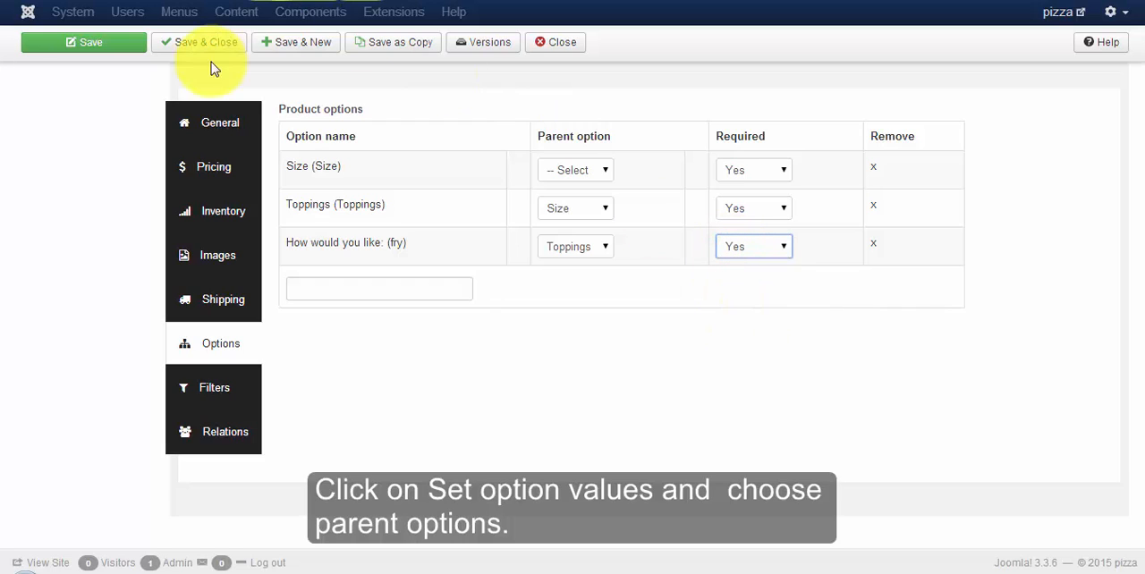
left_click(122, 44)
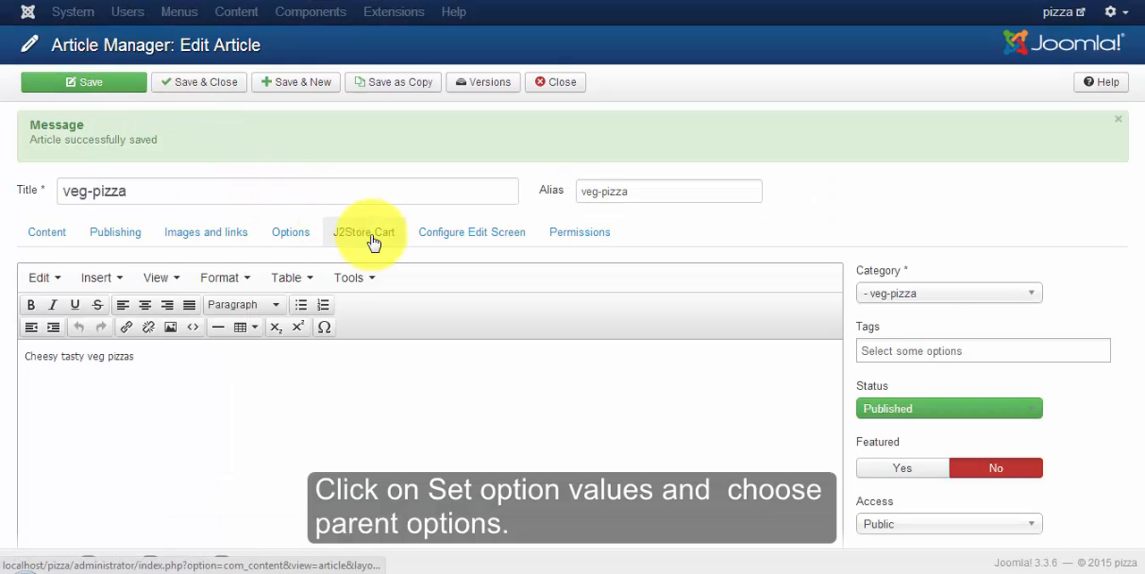
Step: Set the product's Size option values by creating "Small, serves 1-2" and "Large, serves 2-3" without a price
left_click(372, 234)
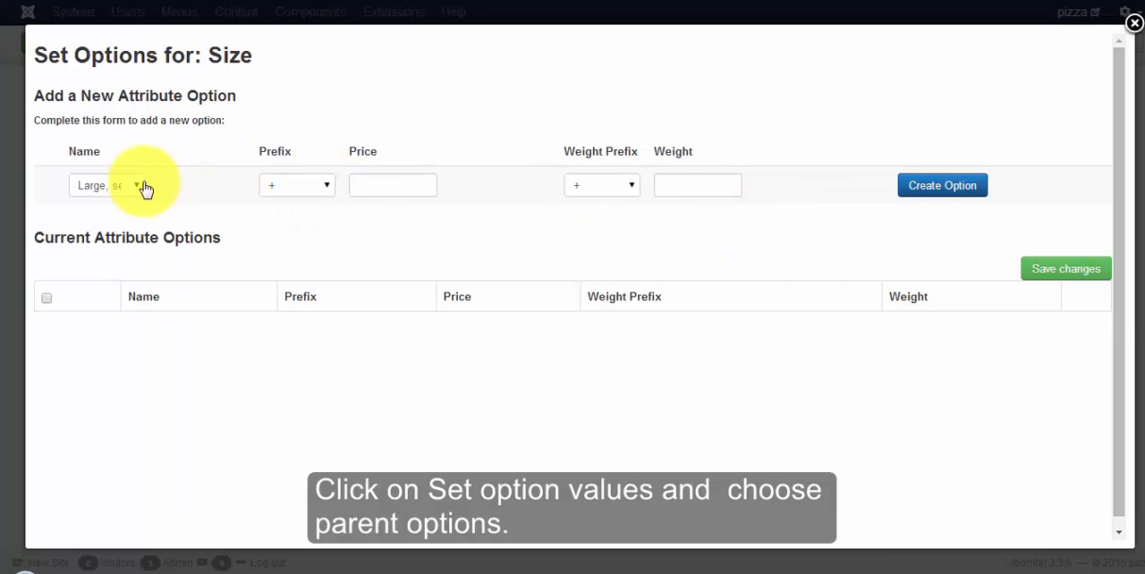
left_click(138, 185)
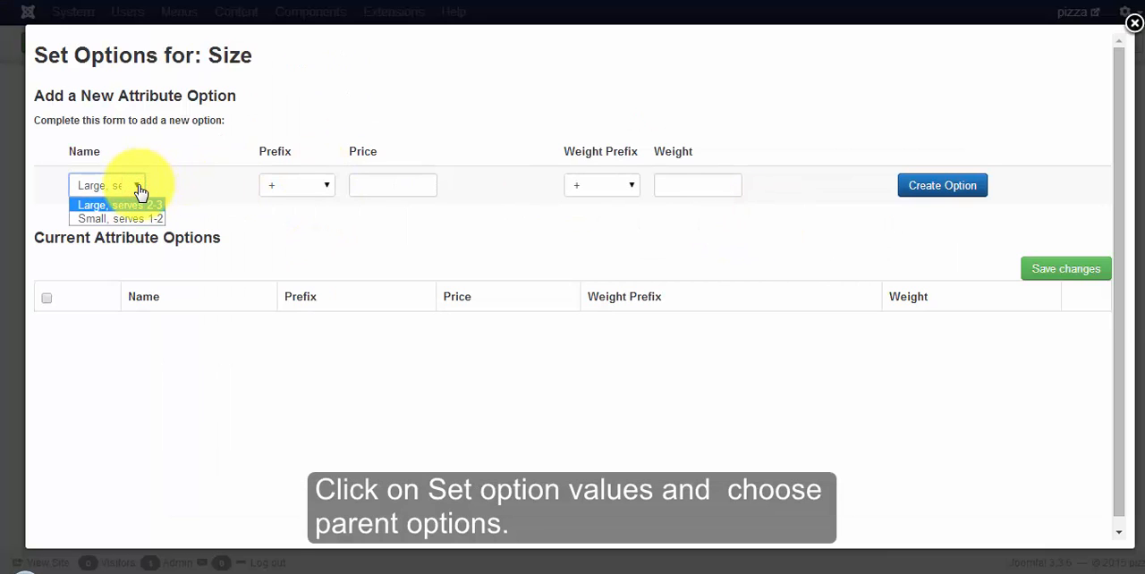
left_click(143, 217)
left_click(928, 191)
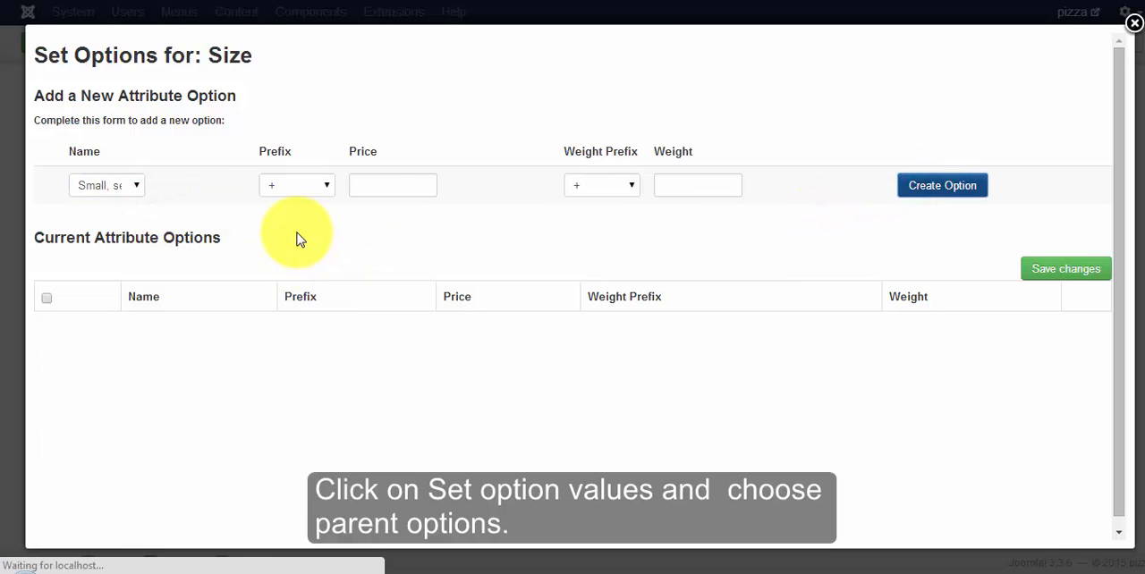
left_click(953, 244)
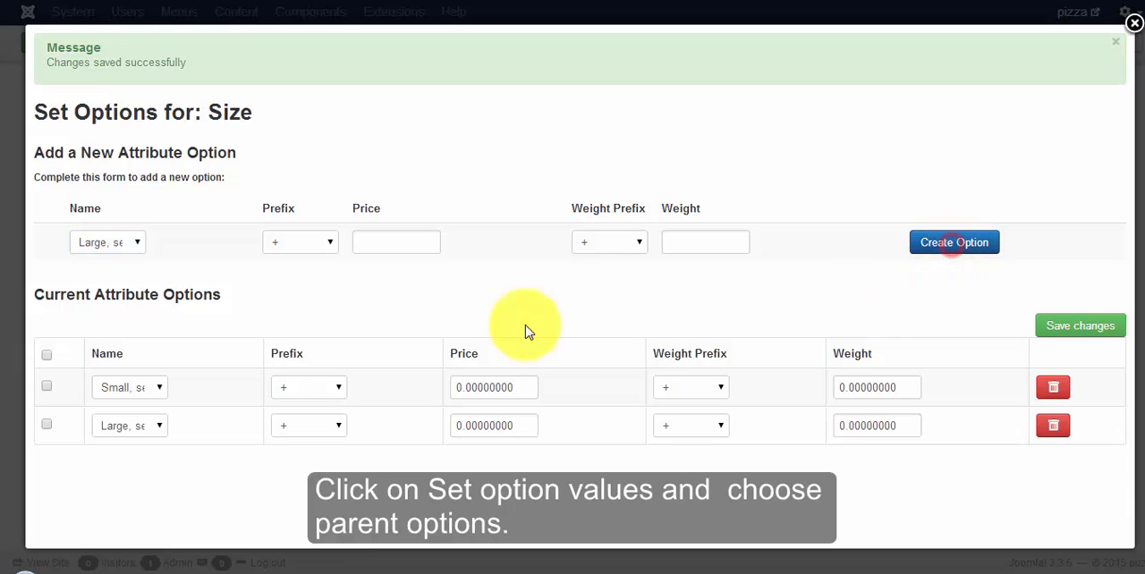
left_click(1133, 24)
Step: Create the Artichoke value for the product's Toppings option with a + price of 3.00
left_click(486, 217)
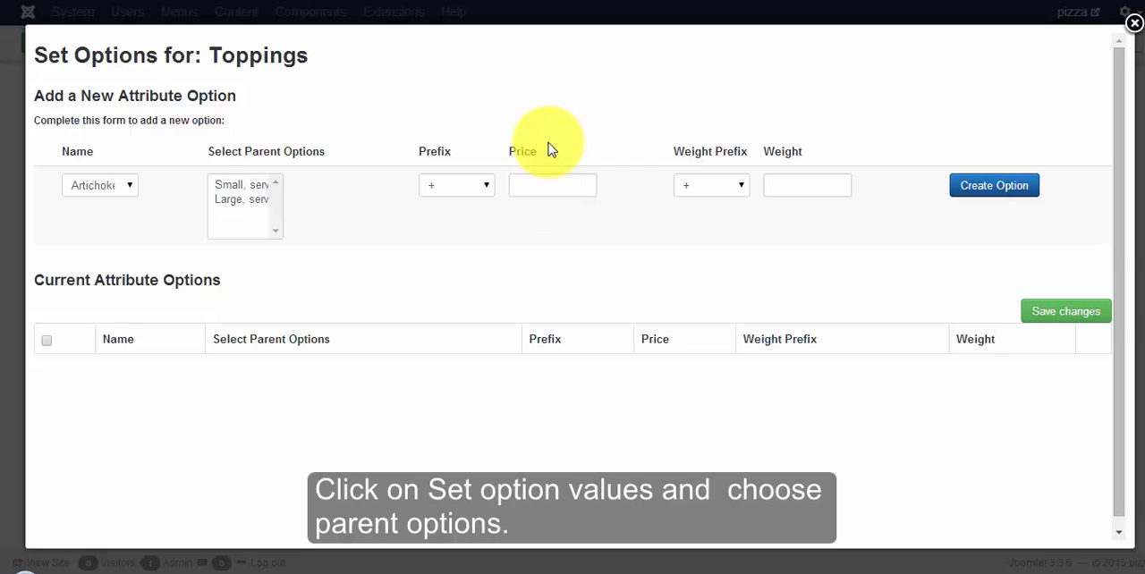
type("00")
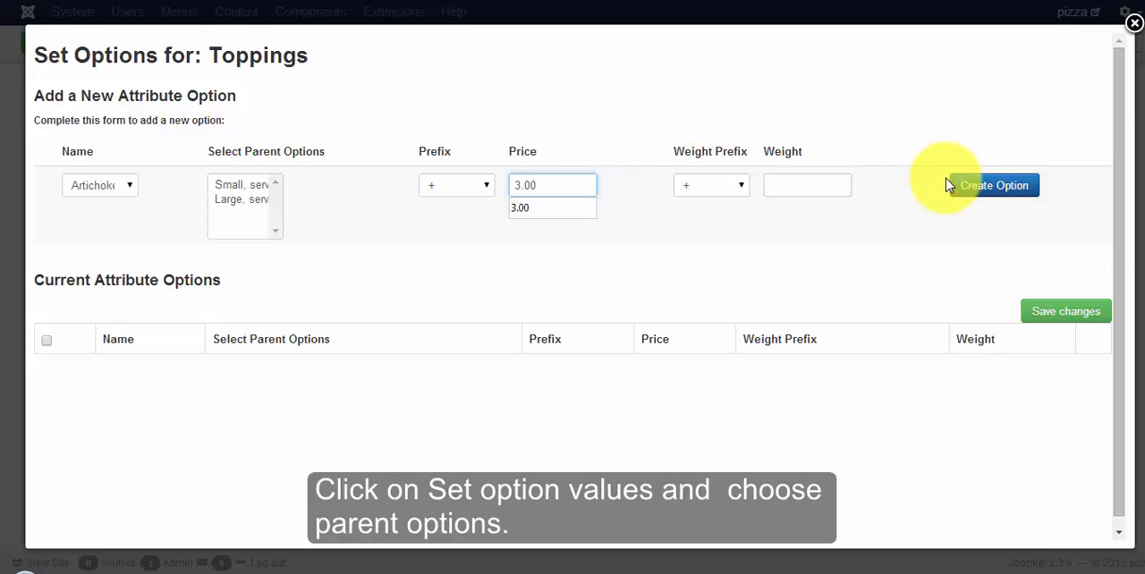
left_click(967, 190)
Step: Create the Basil, Capsicum and Cheese values for the Toppings option with + prices of 4.00, 5.00 and 10.00
left_click(543, 247)
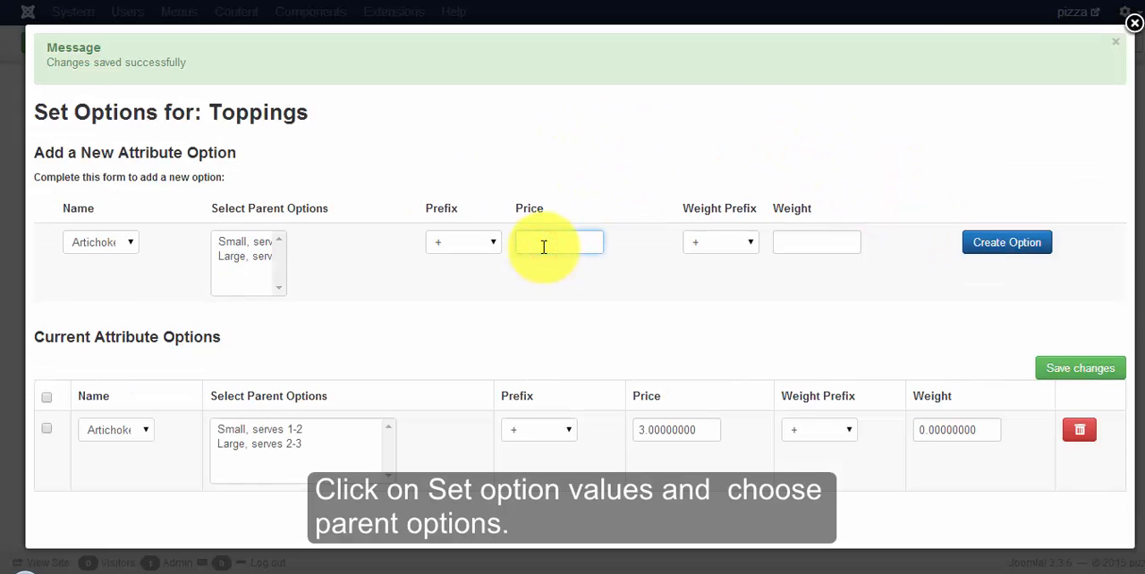
left_click(111, 247)
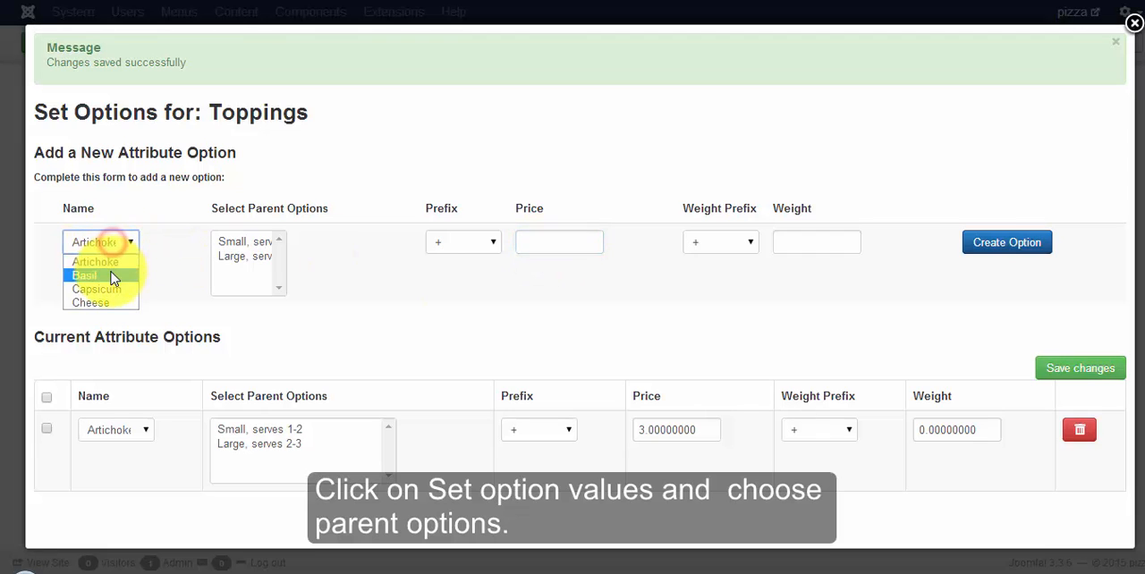
left_click(110, 273)
left_click(528, 242)
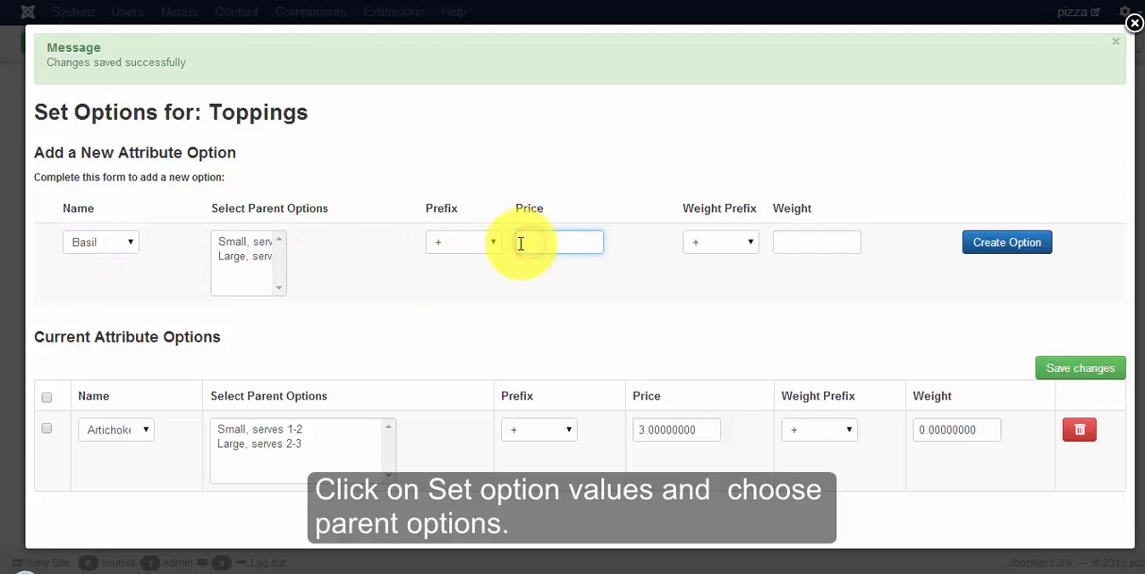
type("4.00")
left_click(1000, 245)
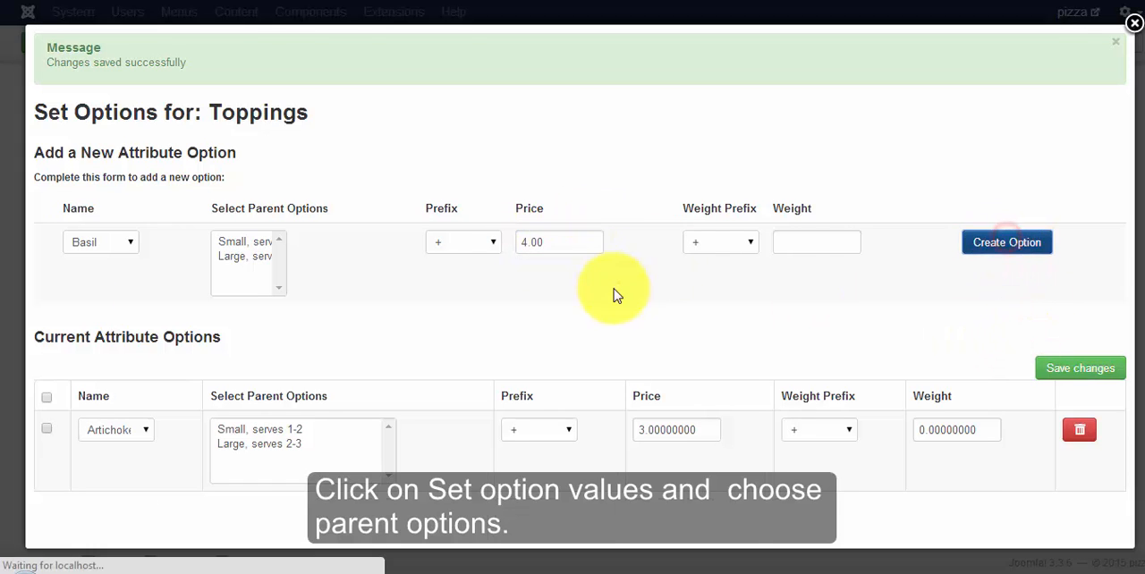
left_click(120, 252)
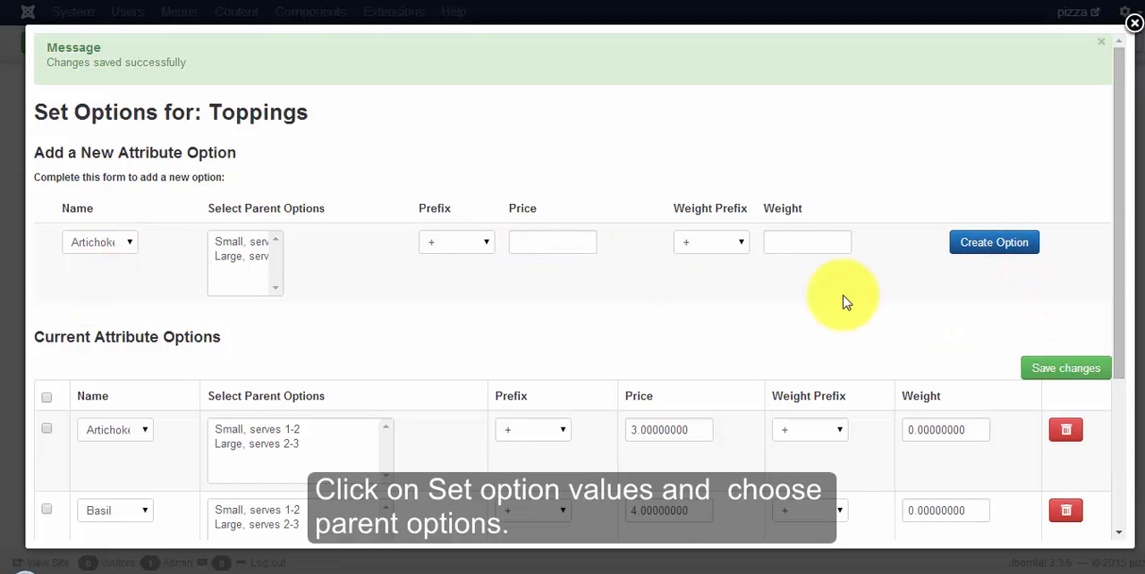
Step: Assign both sizes as parent options of Artichoke and Basil, and only "Large, serves 2-3" as parent of Capsicum and Cheese
scroll(843, 302, "down", 2)
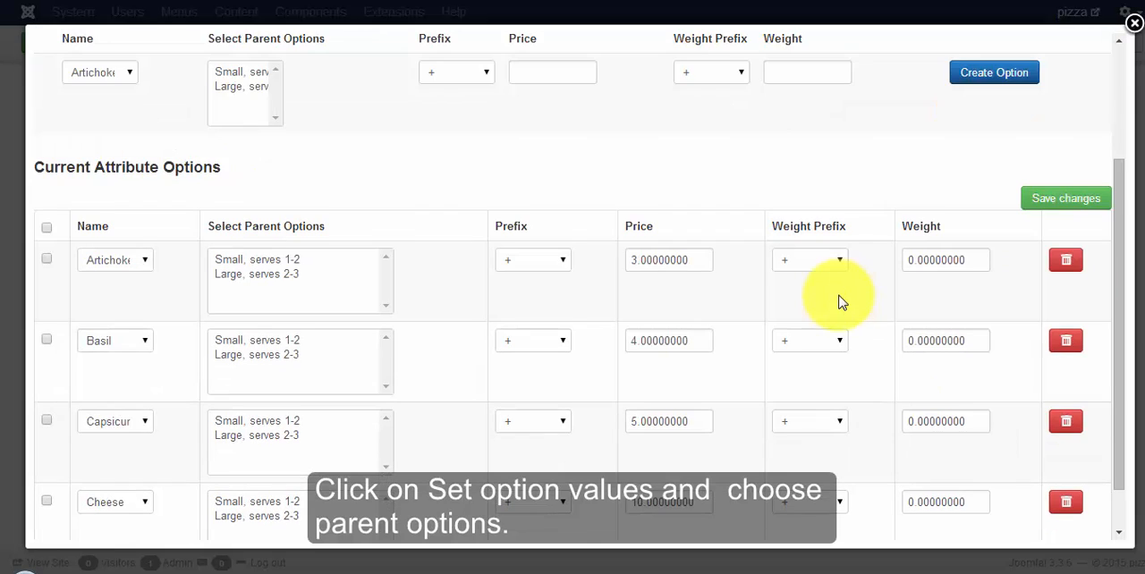
scroll(842, 302, "down", 1)
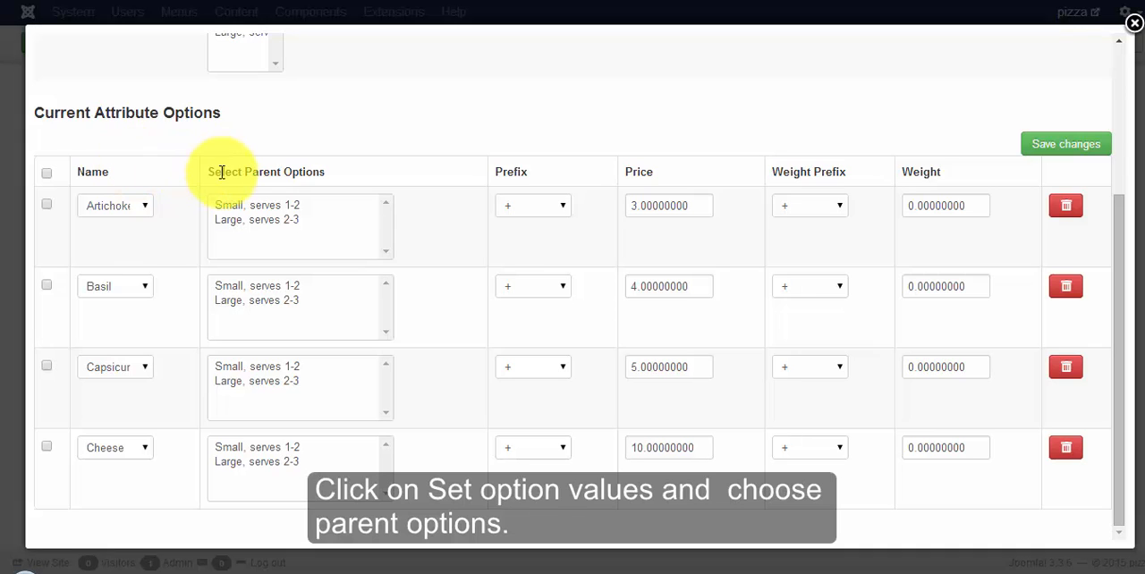
left_click_drag(250, 205, 259, 228)
left_click_drag(262, 286, 274, 331)
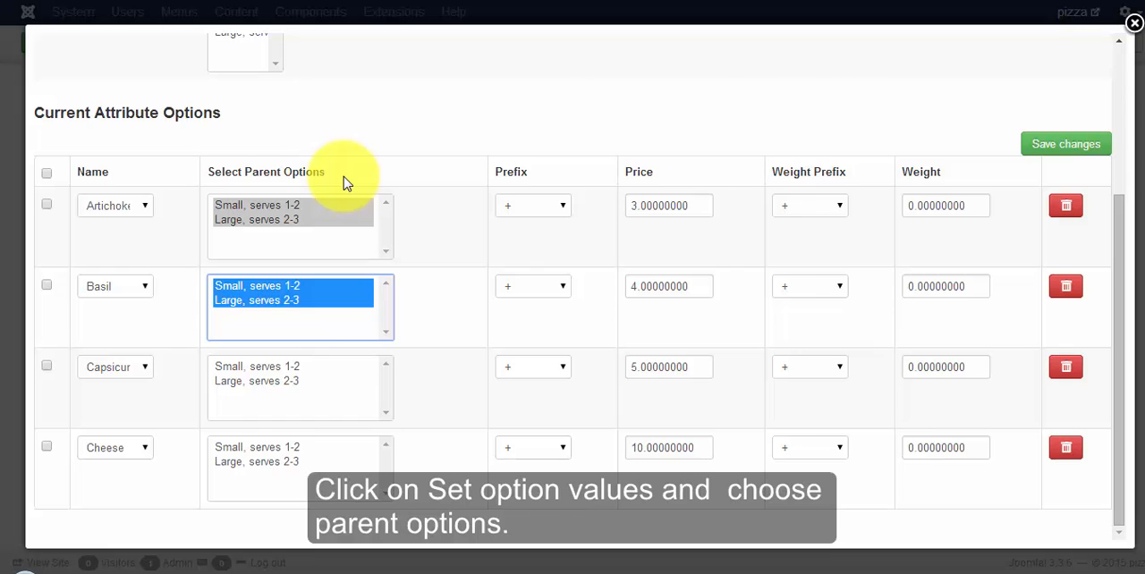
left_click(266, 381)
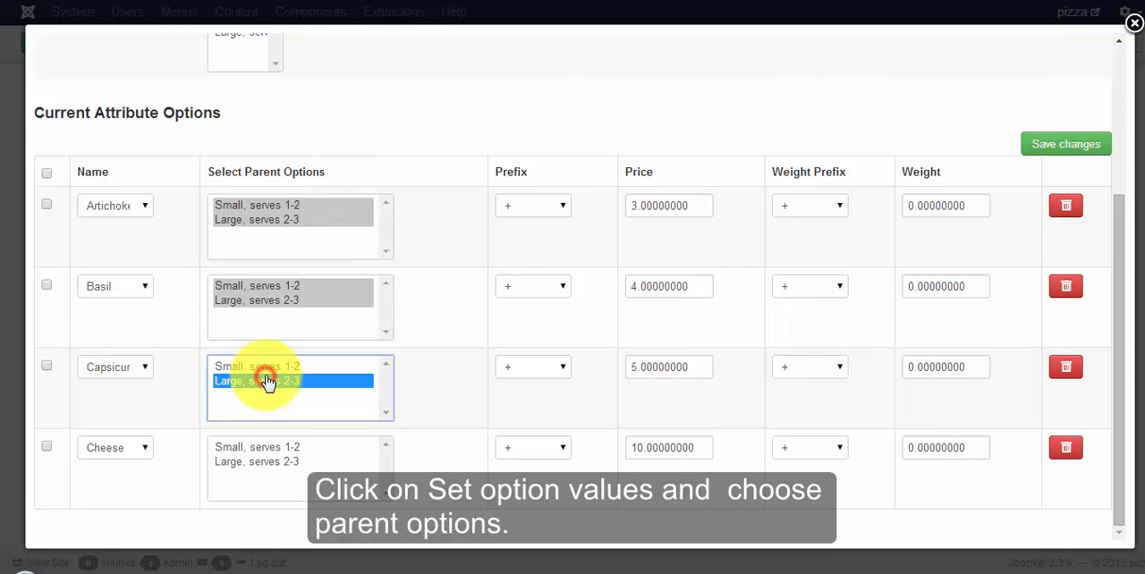
left_click(257, 461)
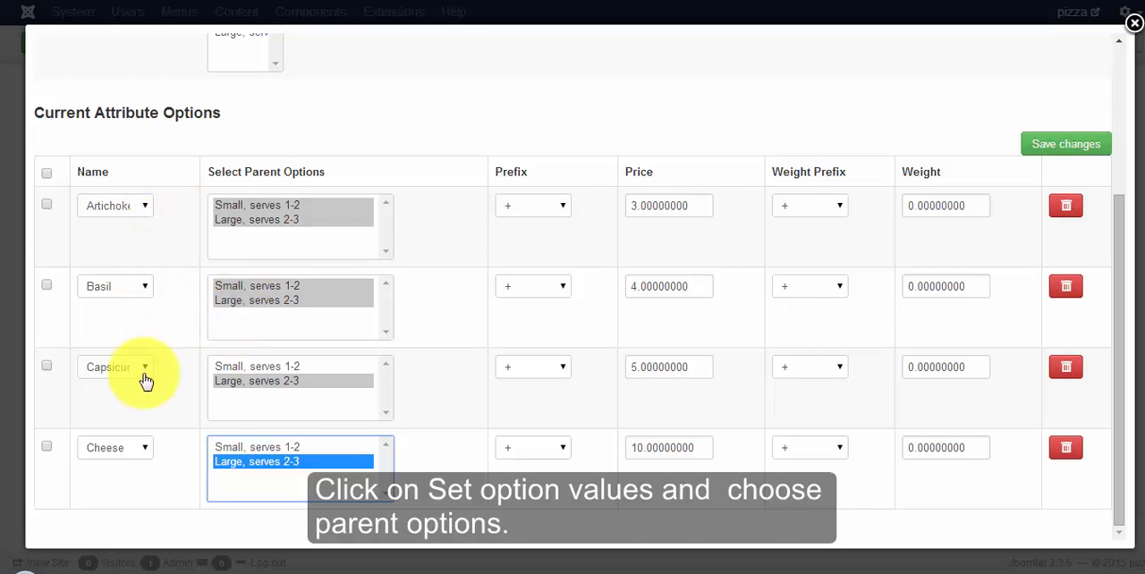
scroll(927, 143, "up", 3)
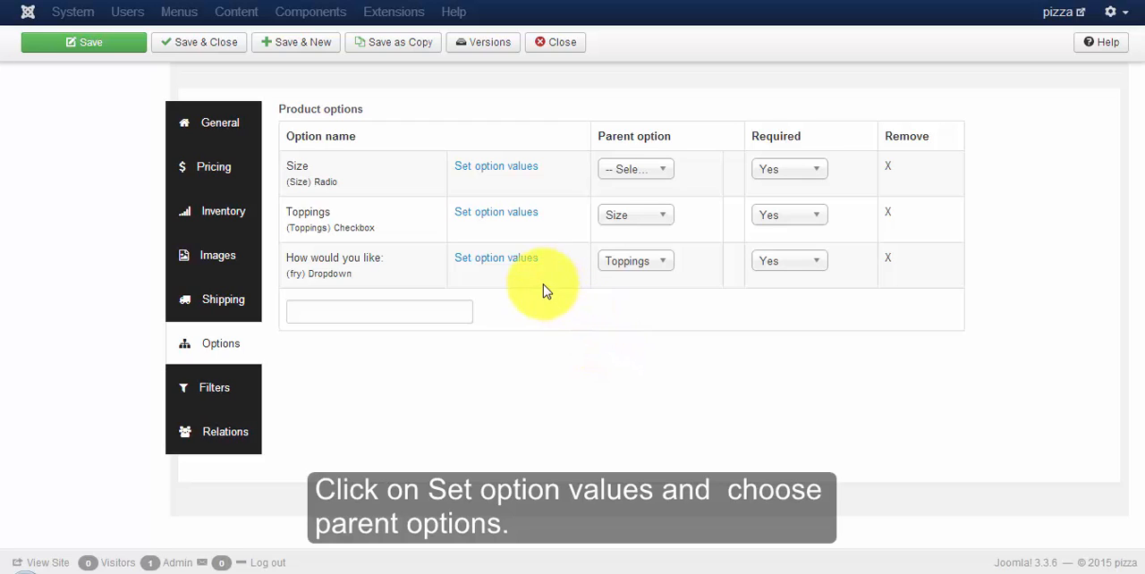
Step: Create Fried and Deep Fried values for "How would you like:" without a price, assign all four toppings as their parents, and save the changes
left_click(528, 261)
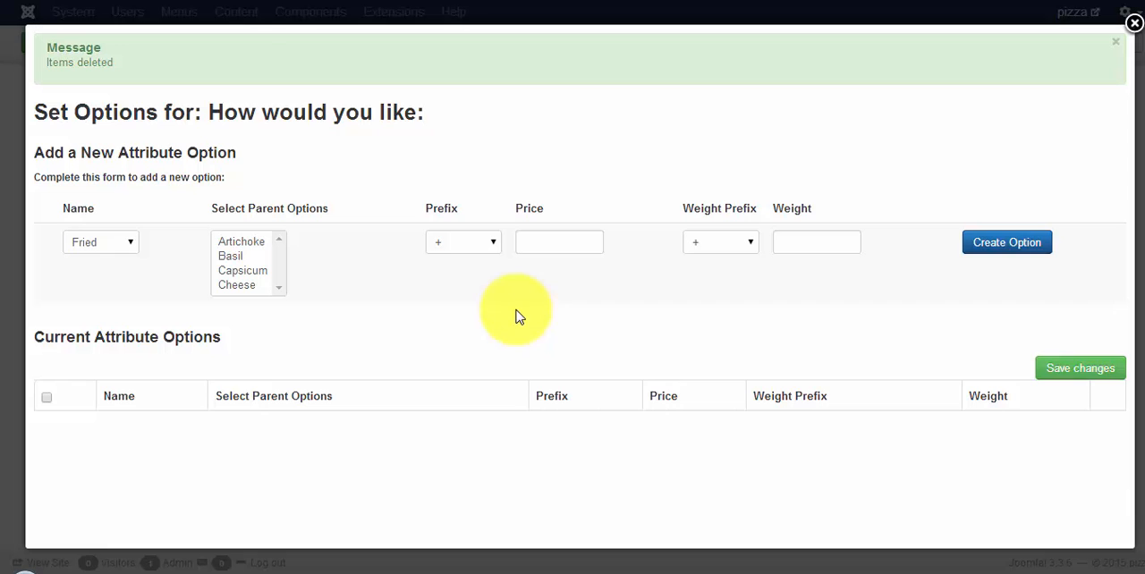
left_click(998, 247)
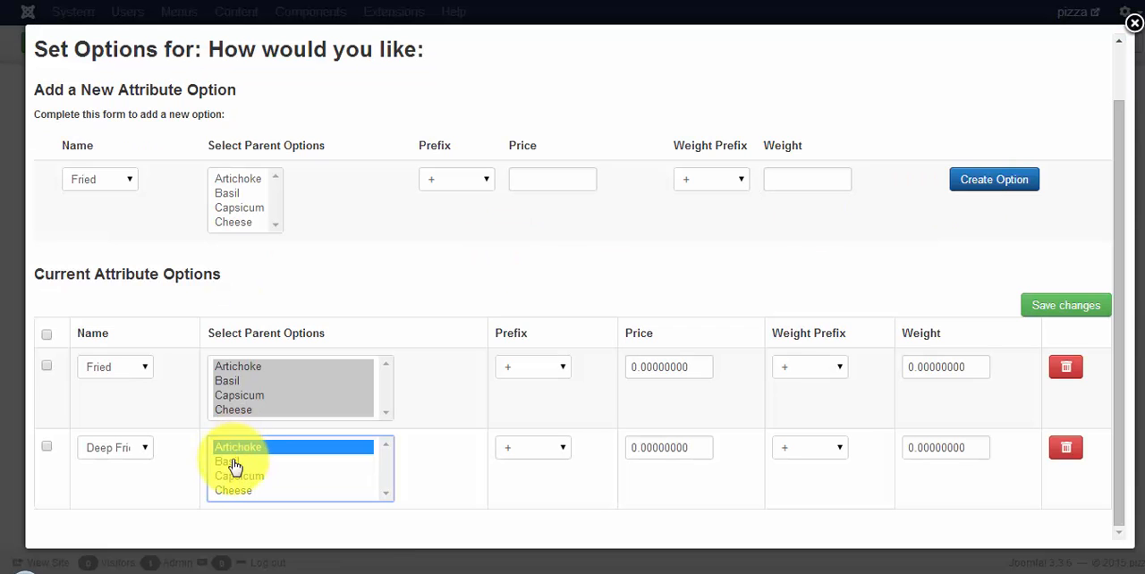
left_click_drag(231, 450, 234, 494)
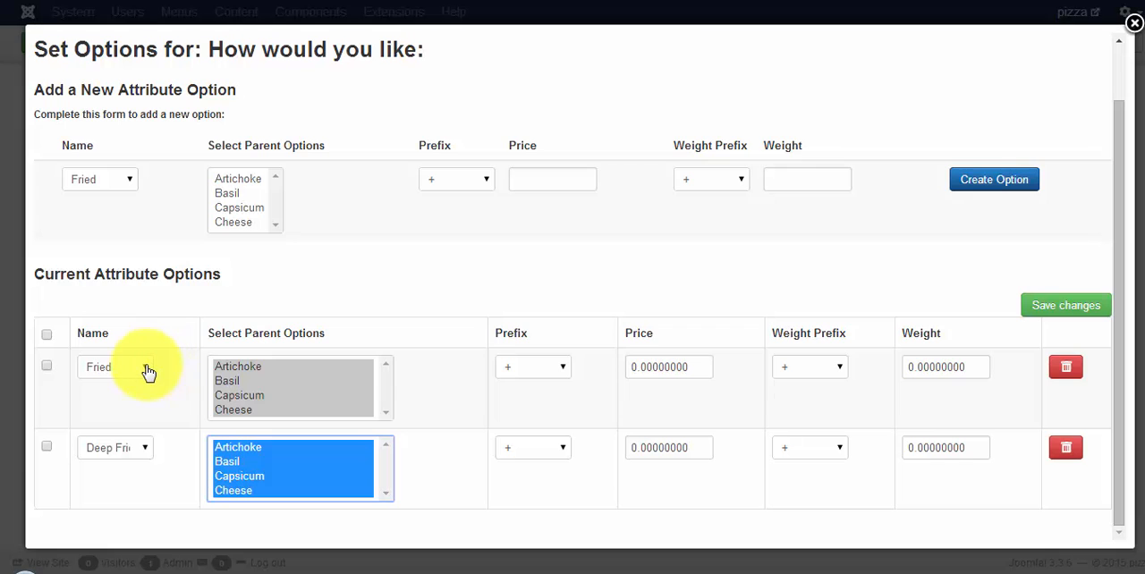
left_click(1080, 305)
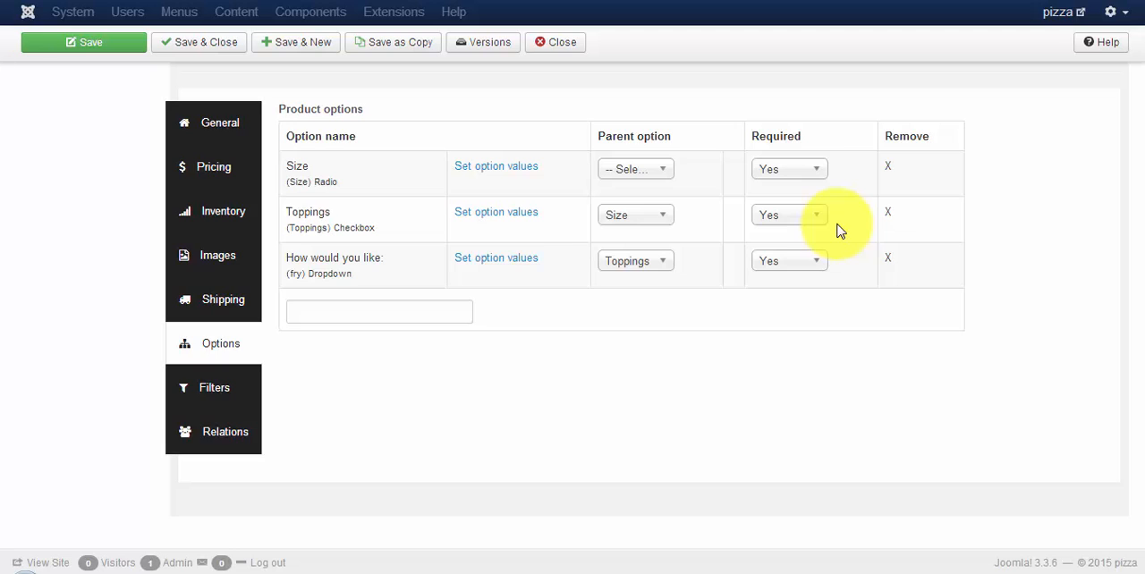
Step: Open the Veg-Pizza page on the pizza site's front end and test the Size option with the small size, then the large one
left_click(1064, 13)
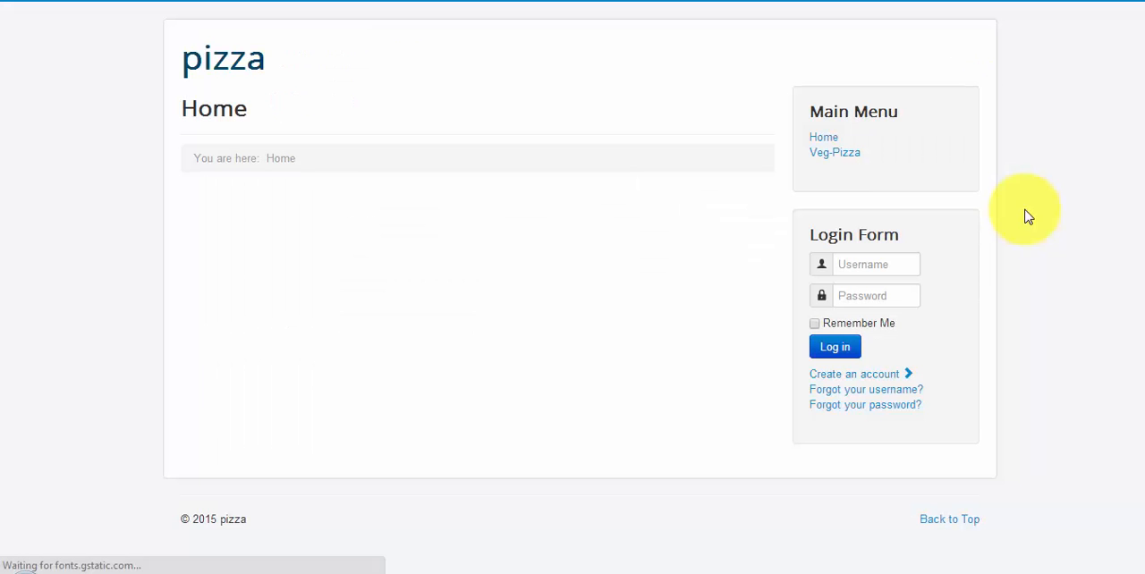
left_click(854, 156)
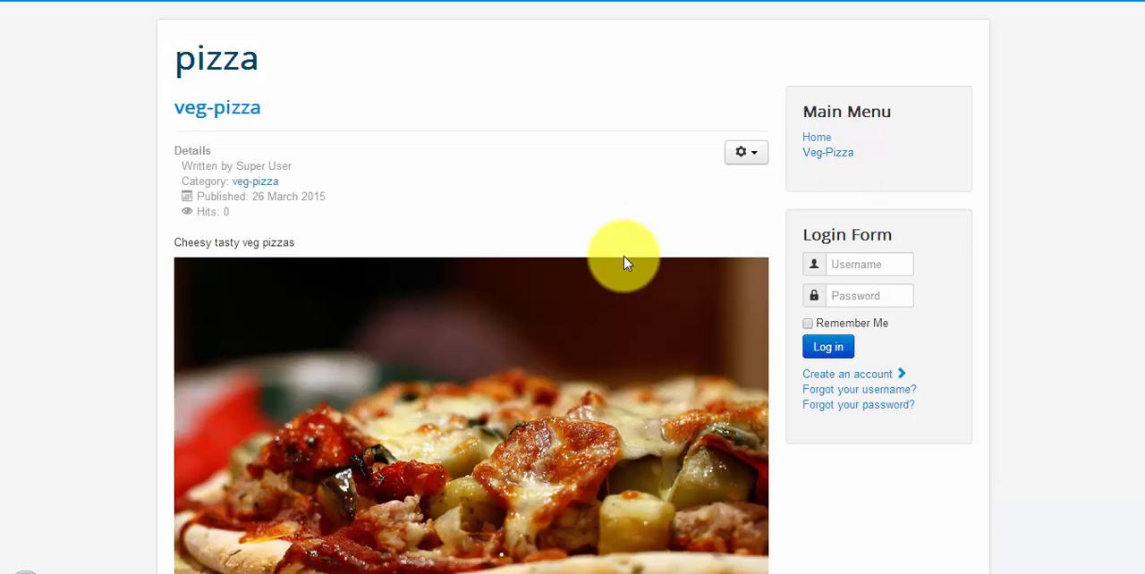
scroll(626, 259, "down", 5)
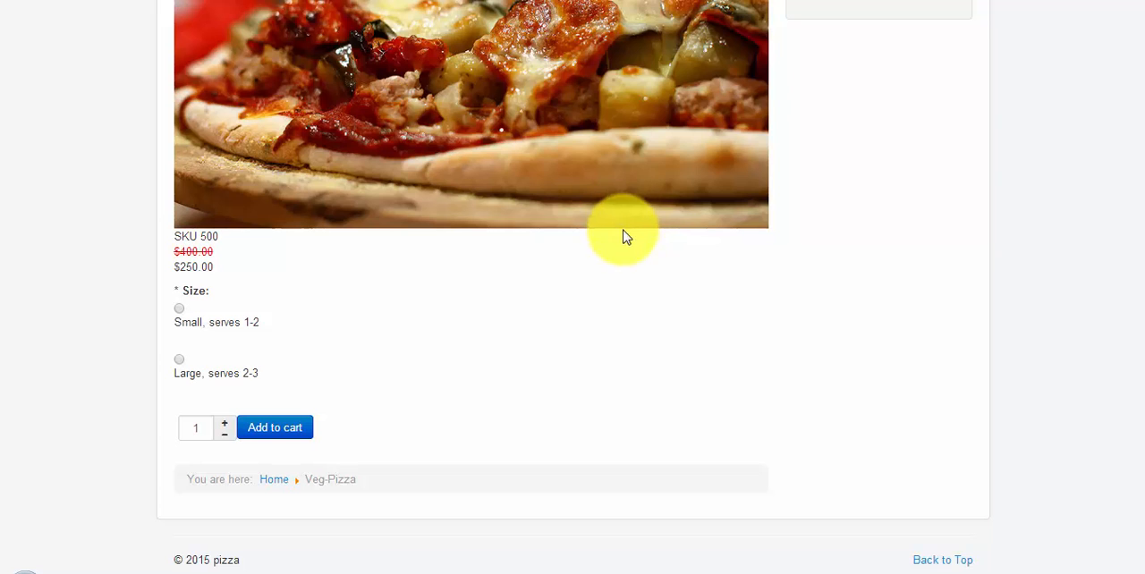
left_click(184, 317)
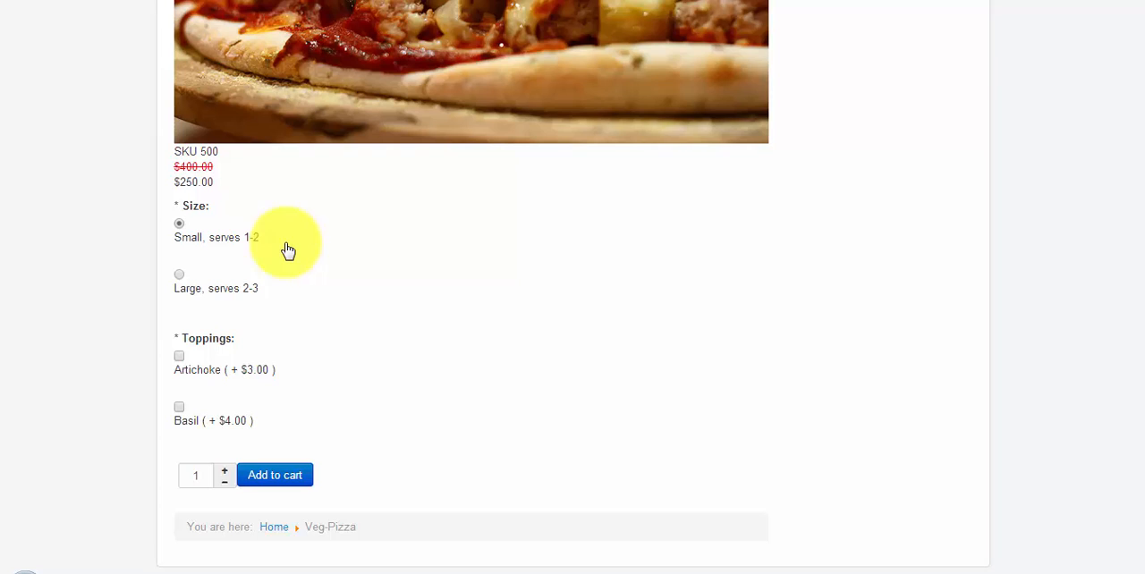
left_click(181, 281)
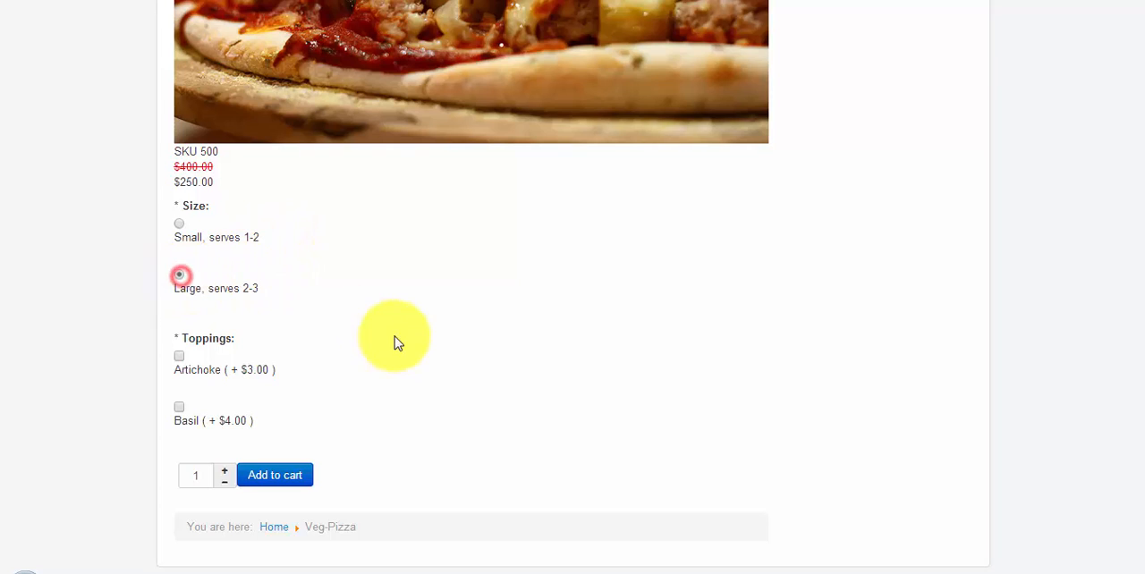
scroll(402, 344, "down", 2)
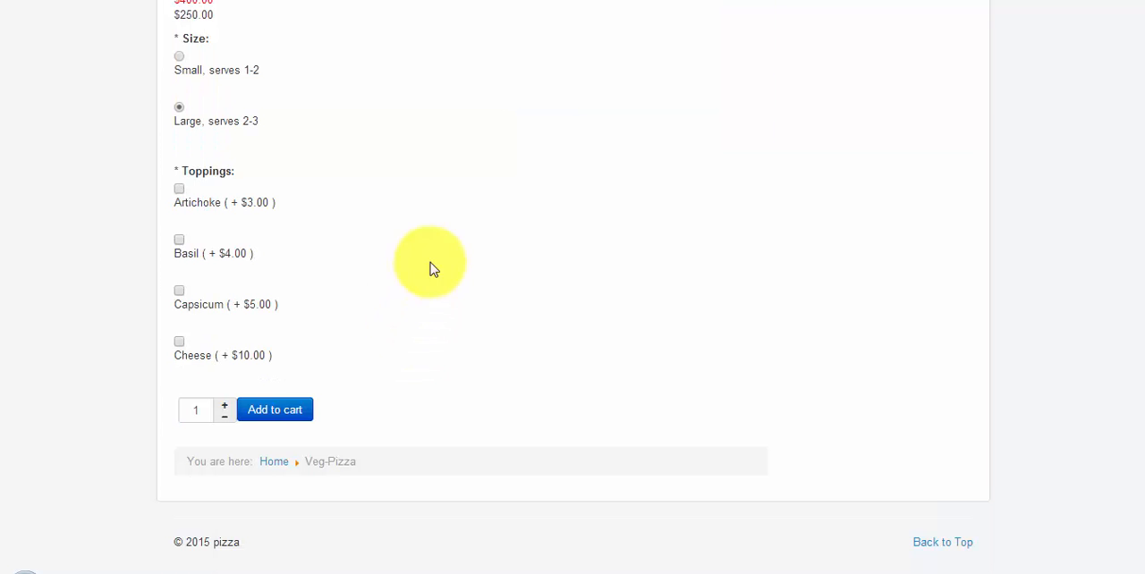
Step: Select the Basil, Capsicum and Cheese toppings, and try Fried before choosing Deep Fried for "How would you like:"
left_click(178, 239)
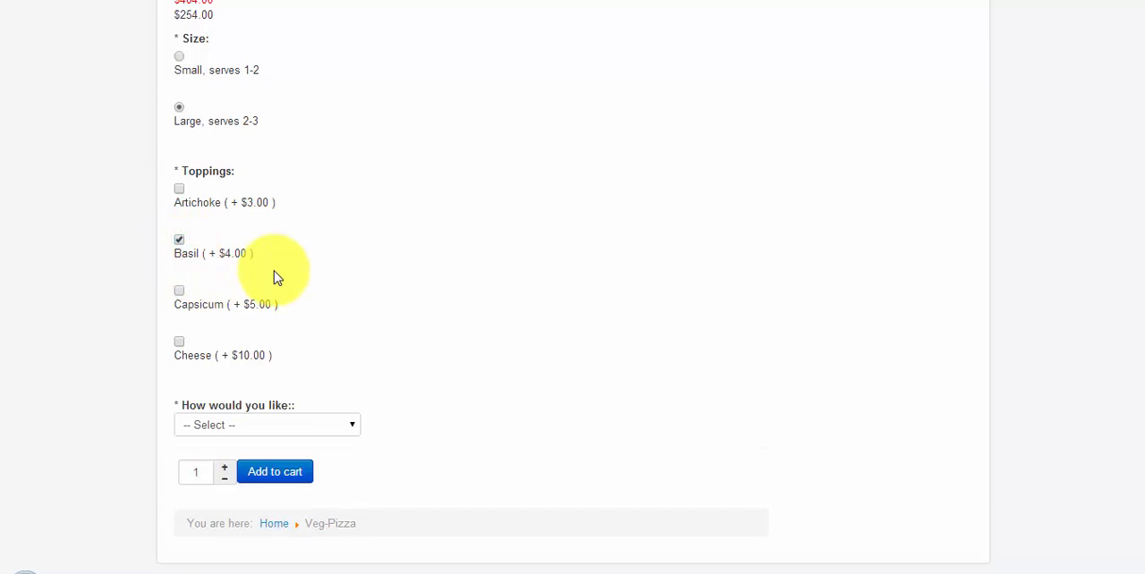
left_click(179, 290)
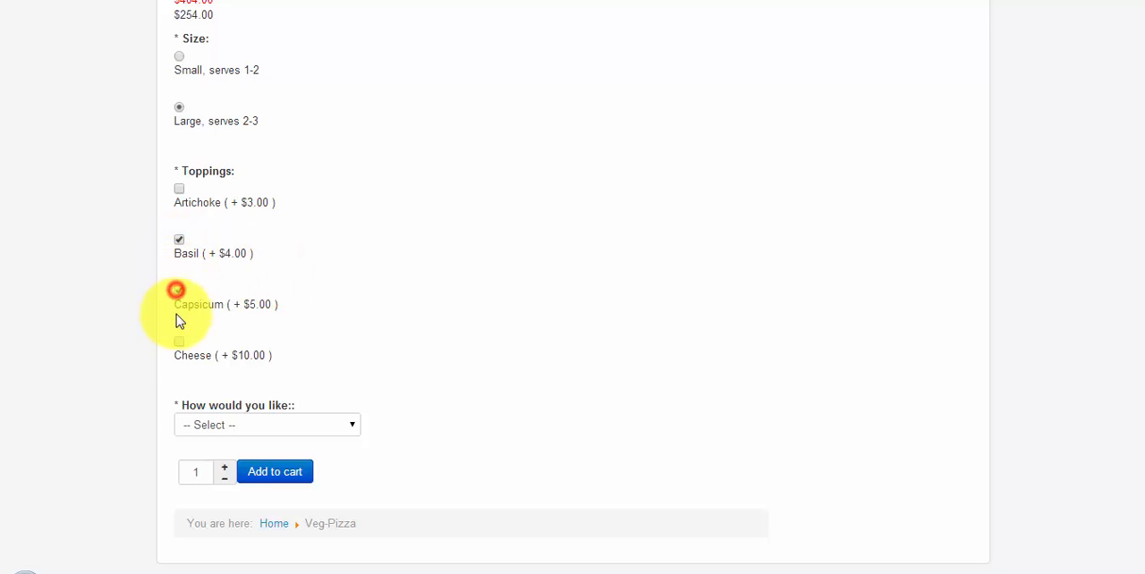
left_click(179, 342)
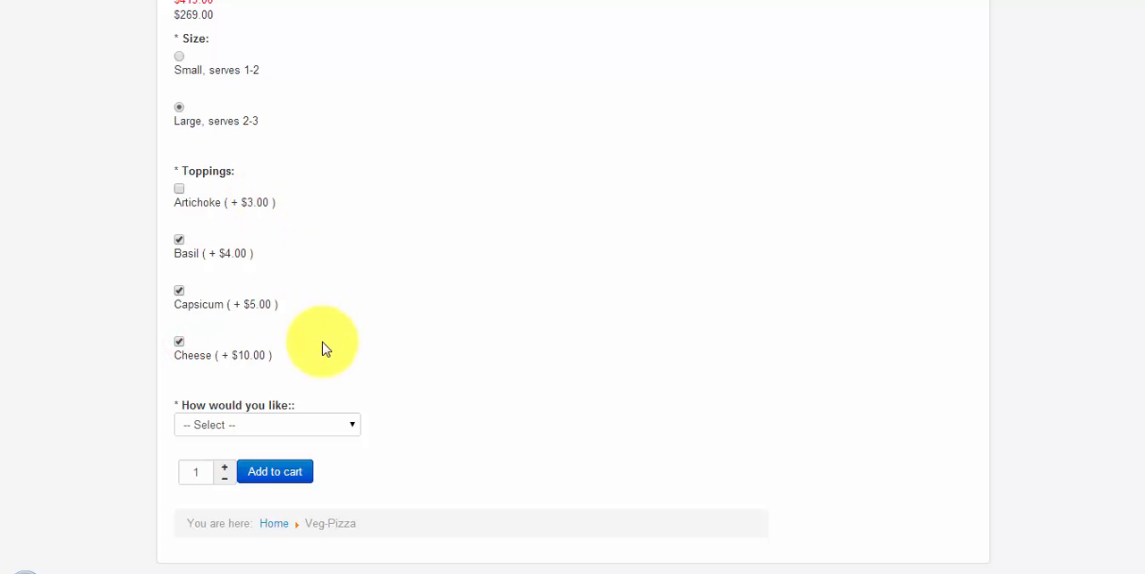
left_click(345, 430)
left_click(324, 459)
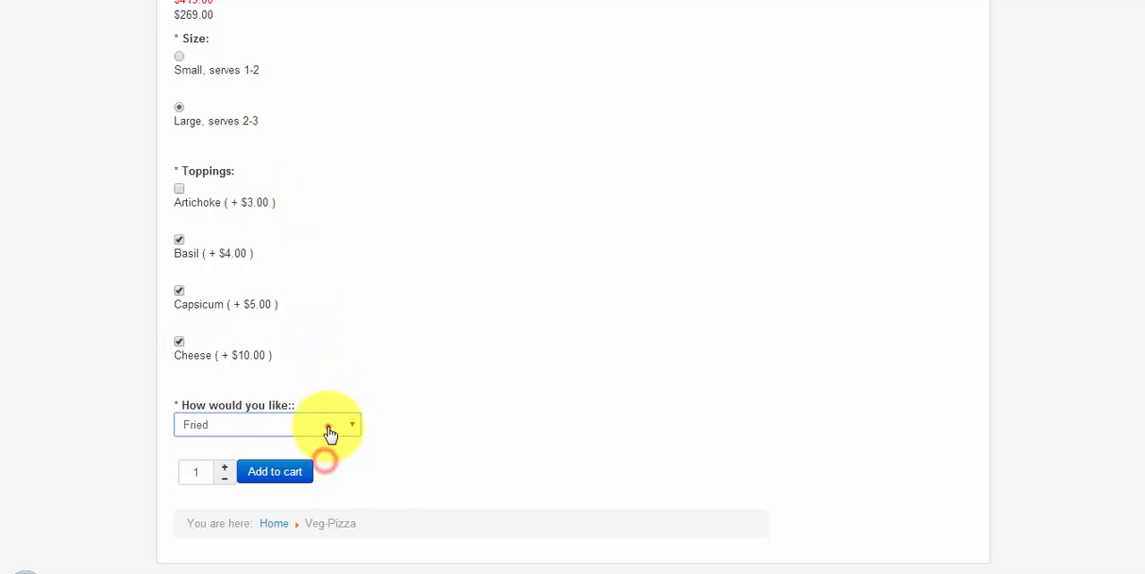
left_click(328, 427)
left_click(316, 471)
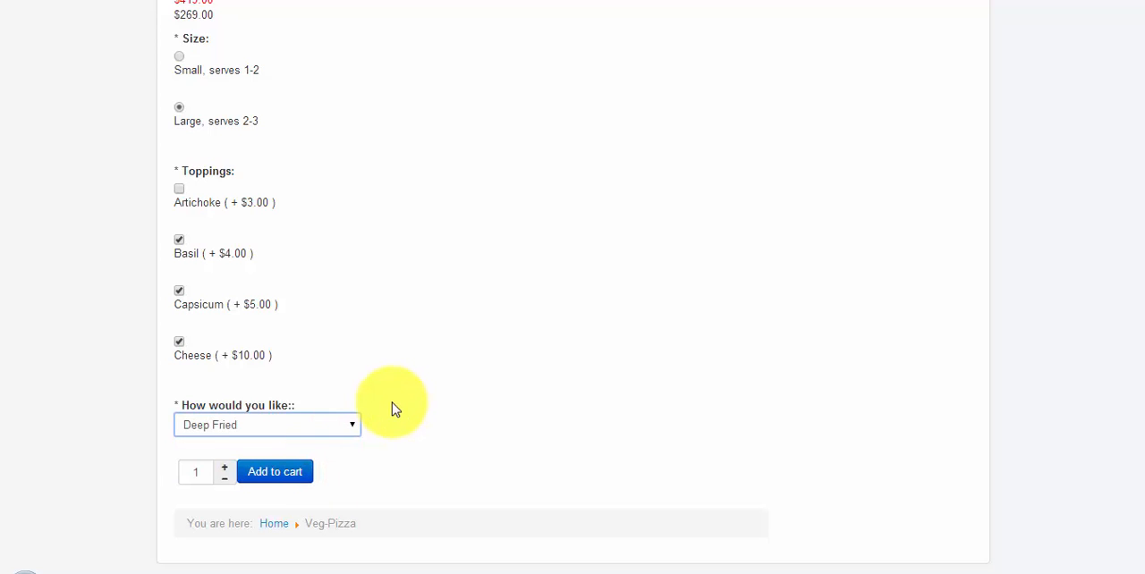
scroll(392, 404, "up", 10)
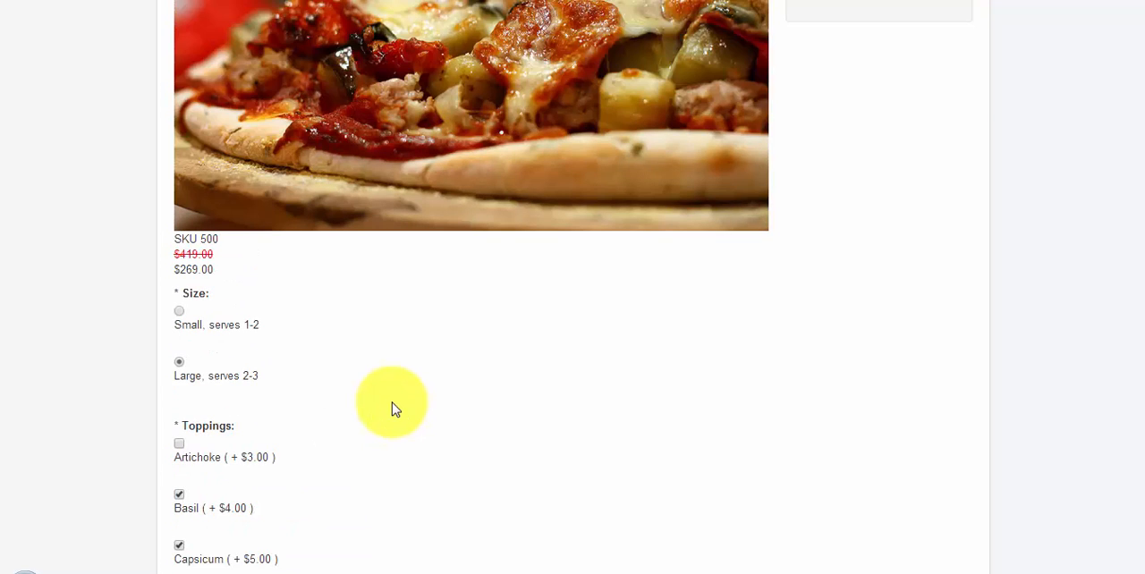